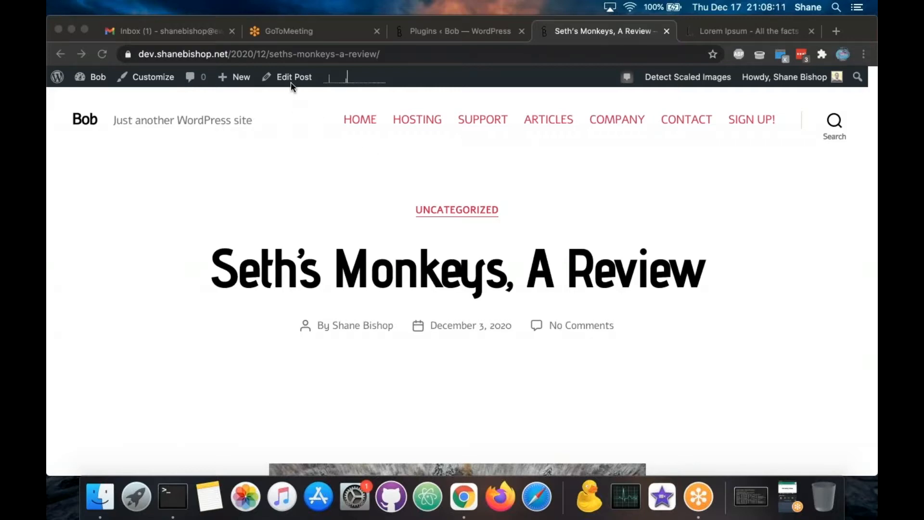
# - Open the post "Seth's Monkeys, A Review" for editing in a new browser tab and switch to that tab
pyautogui.click(286, 97)
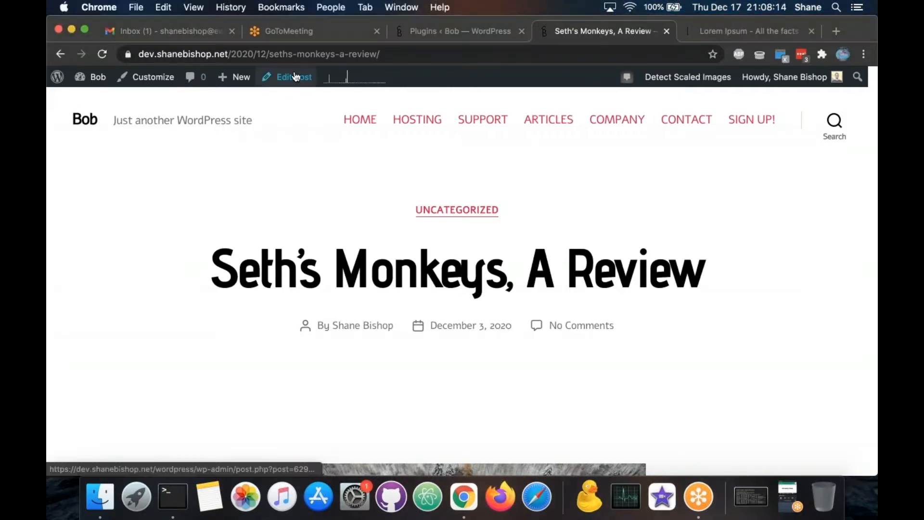
pyautogui.keyDown('super'); pyautogui.click(295, 78); pyautogui.keyUp('super')
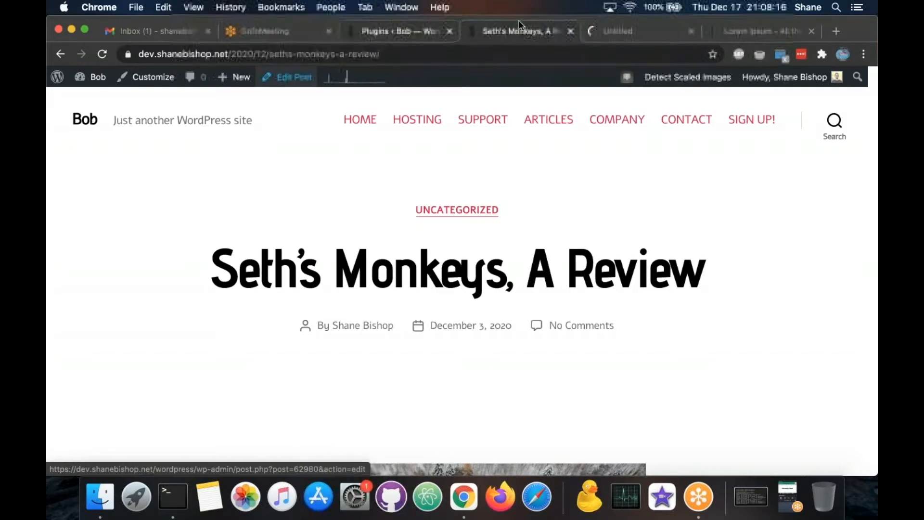
pyautogui.click(590, 33)
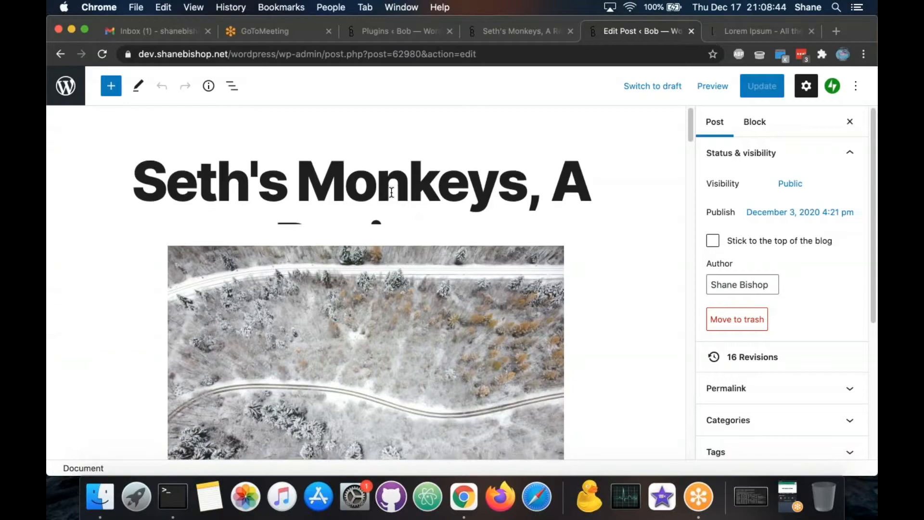
# - Look through the post's images, gallery and text in the editor, returning to the first image
pyautogui.scroll(-5, 385, 188)
pyautogui.scroll(3, 387, 189)
pyautogui.scroll(-1, 375, 179)
pyautogui.scroll(-15, 379, 184)
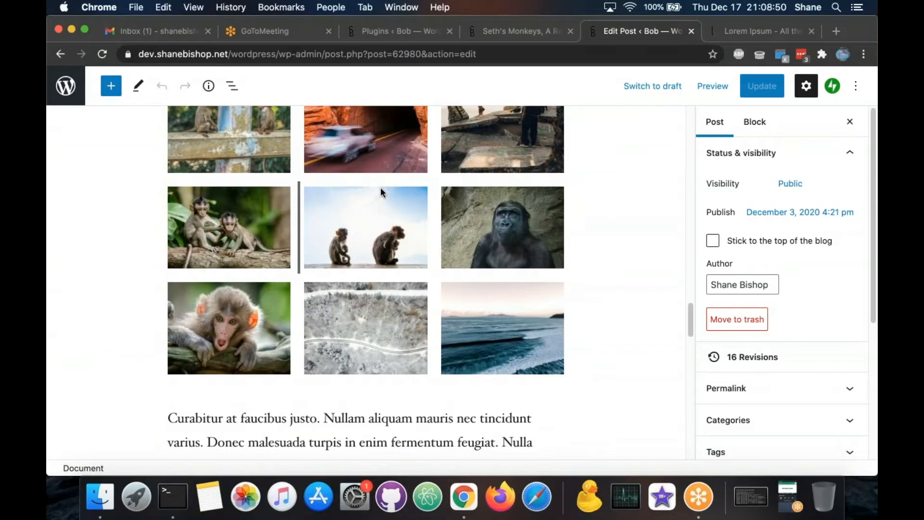
pyautogui.scroll(-10, 380, 191)
pyautogui.scroll(12, 380, 188)
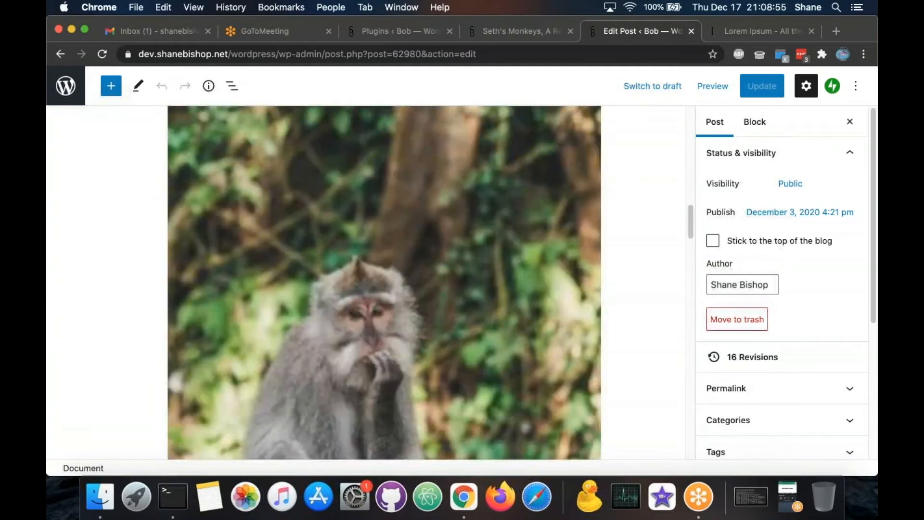
pyautogui.scroll(2, 384, 283)
pyautogui.scroll(8, 385, 282)
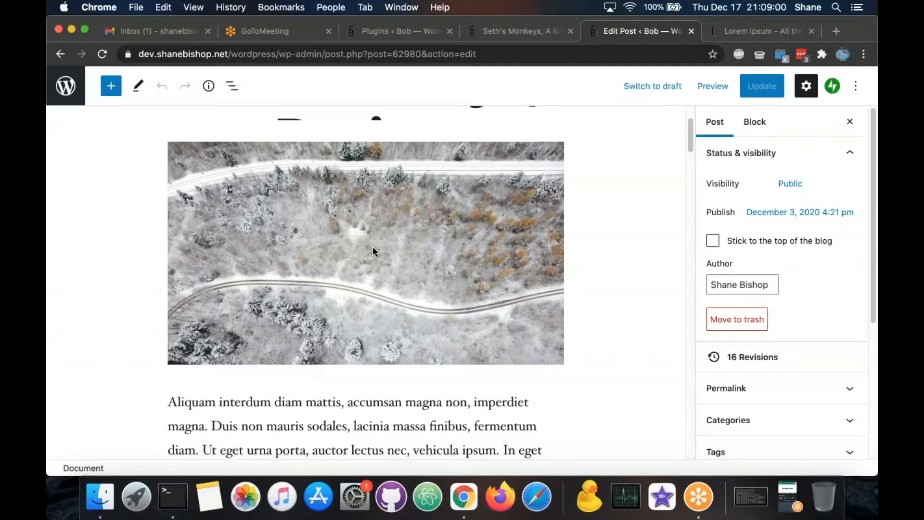
# - Select the aerial snowy road image and review its available image sizes, keeping Full Size
pyautogui.click(419, 247)
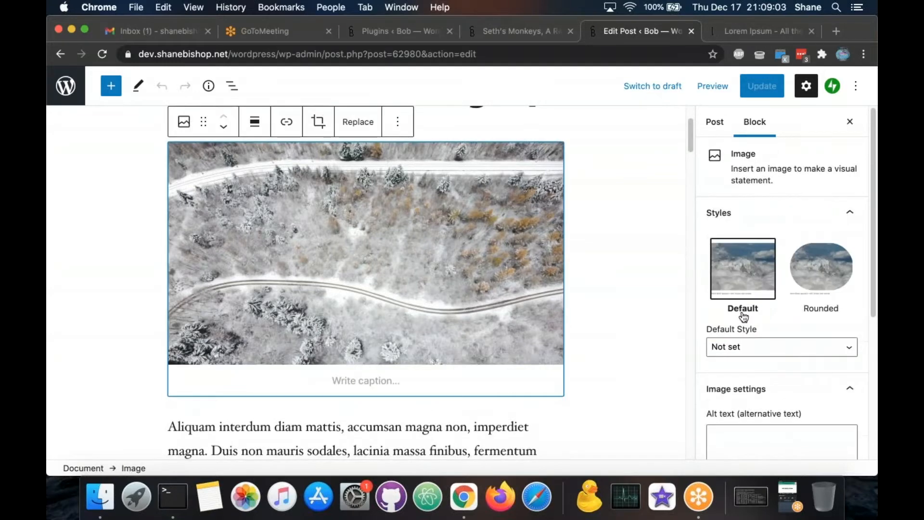
pyautogui.scroll(-6, 768, 321)
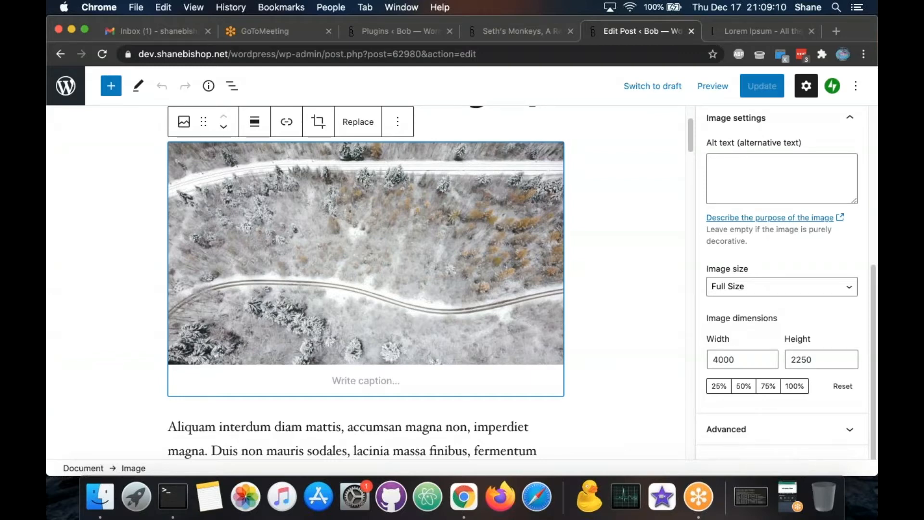
pyautogui.click(751, 291)
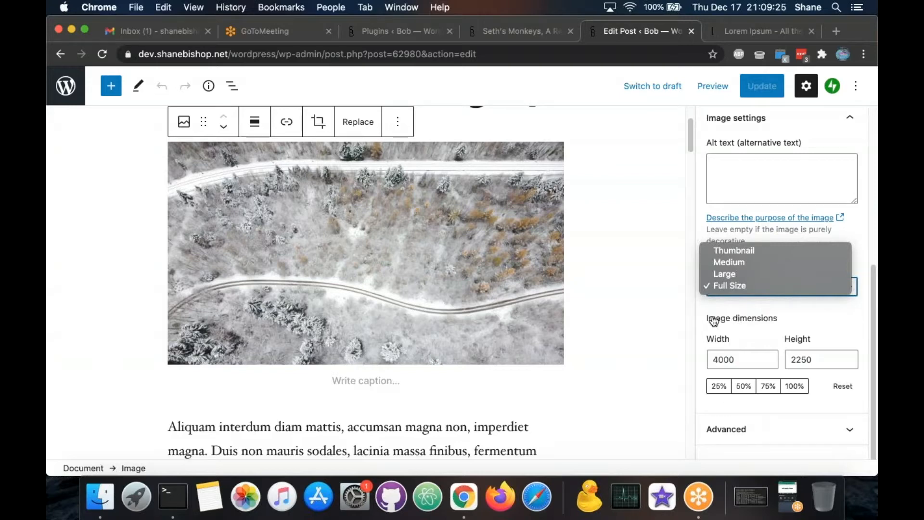
pyautogui.click(732, 291)
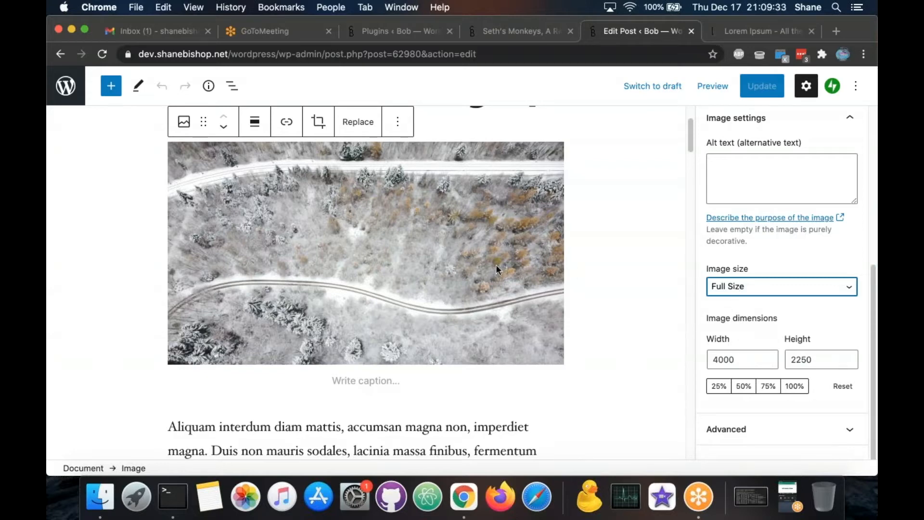
# - Select the vegetable market image at the end of the post and review its alignment options without changing them
pyautogui.scroll(-5, 496, 264)
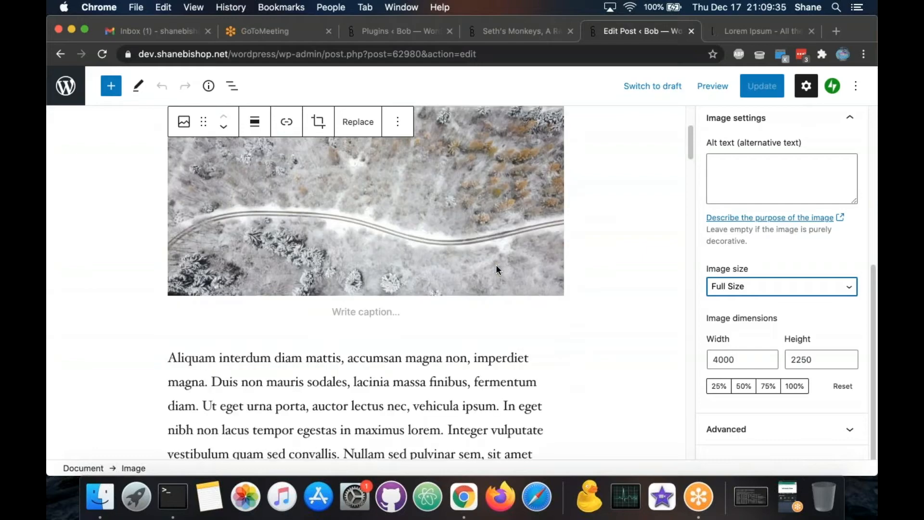
pyautogui.scroll(-3, 496, 264)
pyautogui.scroll(-7, 496, 264)
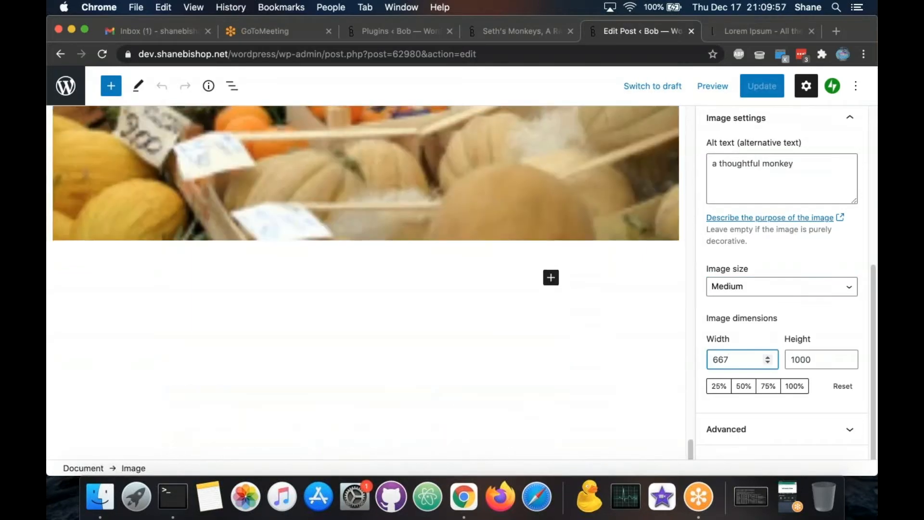
pyautogui.scroll(1, 476, 219)
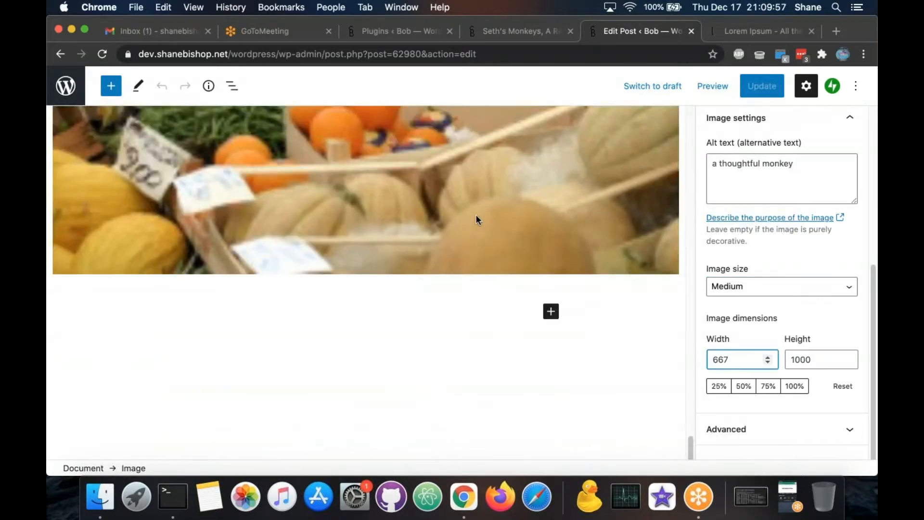
pyautogui.click(469, 248)
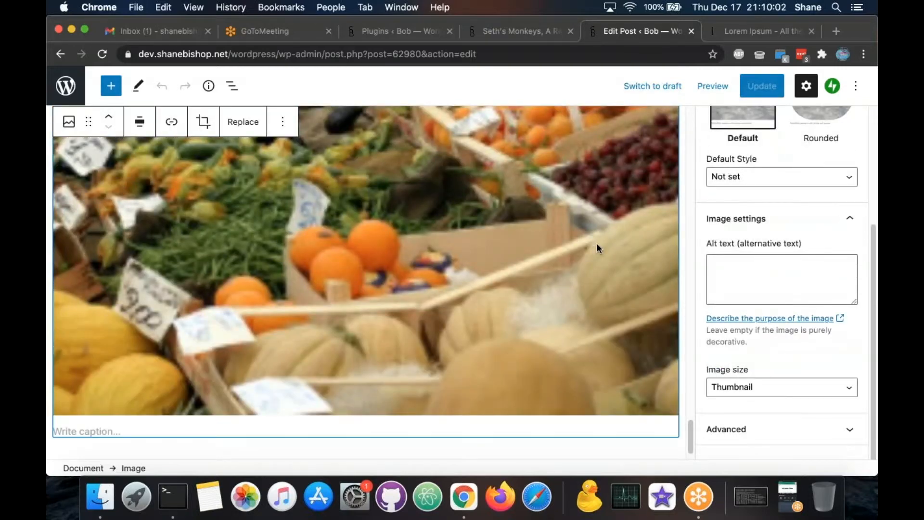
pyautogui.click(140, 121)
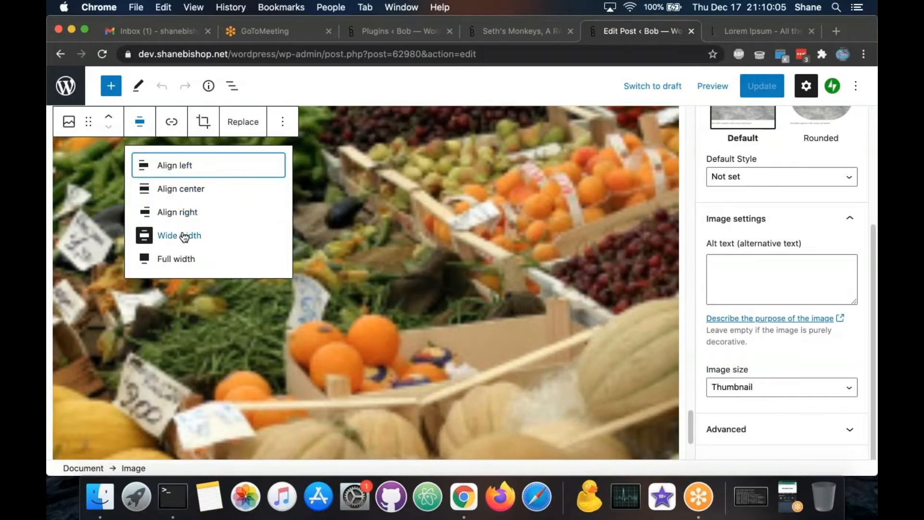
pyautogui.click(512, 83)
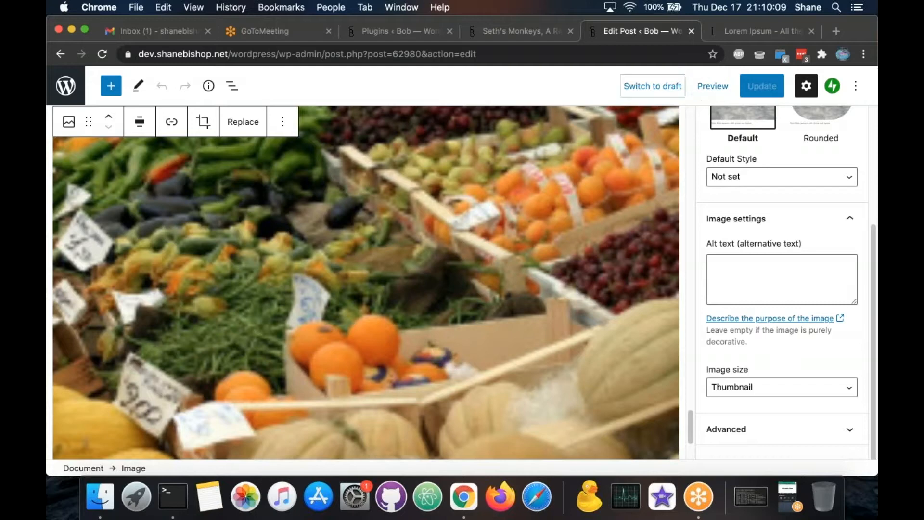
# - Reload the published post and inspect the aerial snowy road image's HTML, examining its width, source and srcset attributes
pyautogui.click(525, 32)
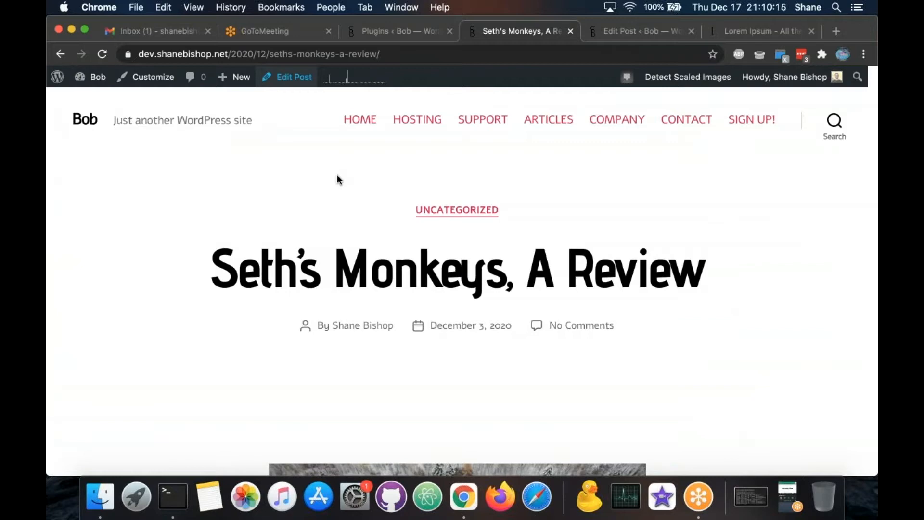
pyautogui.scroll(-4, 337, 179)
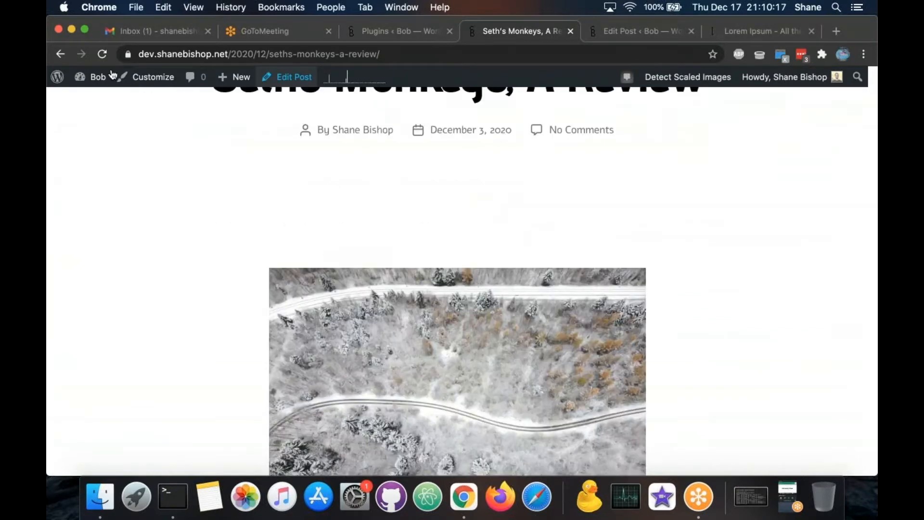
pyautogui.click(103, 54)
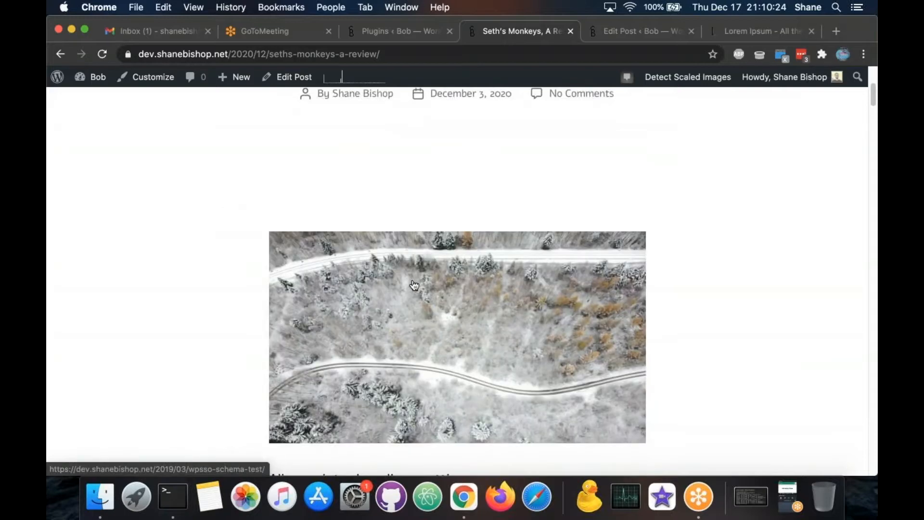
pyautogui.rightClick(415, 275)
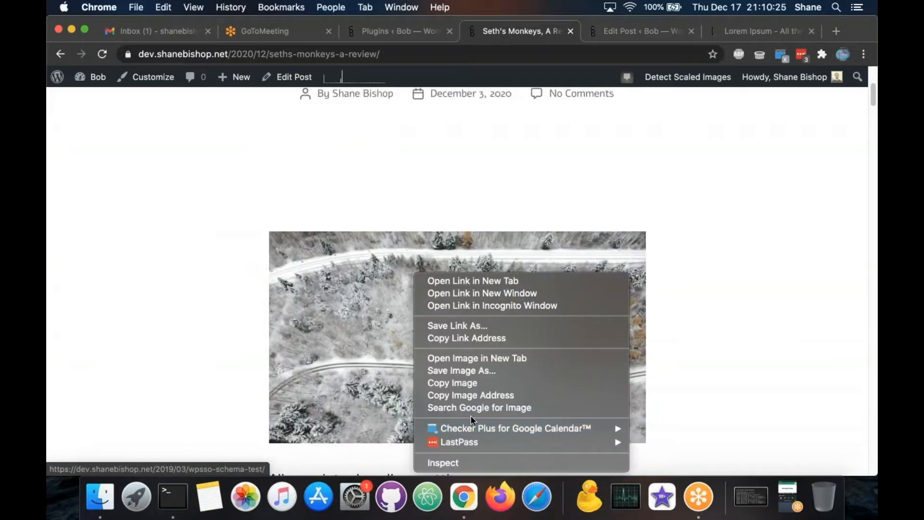
pyautogui.click(489, 462)
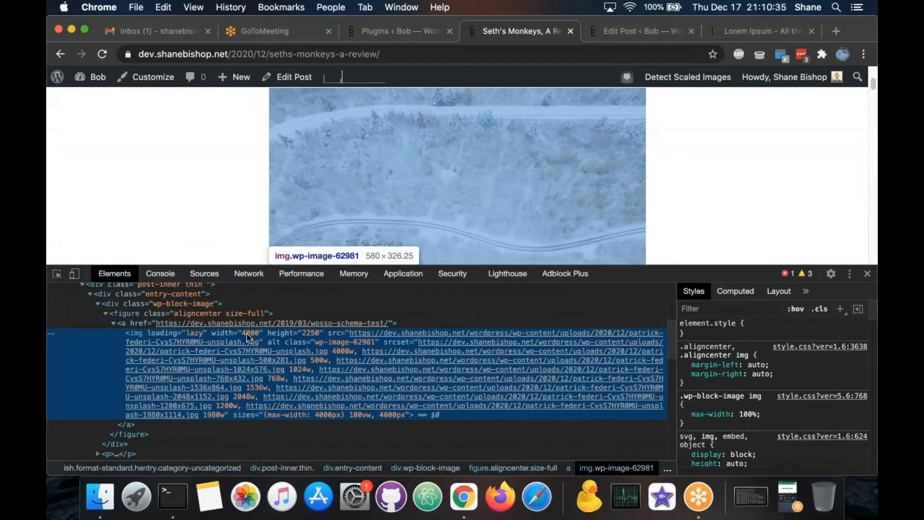
pyautogui.moveTo(247, 337)
pyautogui.moveTo(368, 337)
pyautogui.moveTo(338, 410)
pyautogui.moveTo(384, 379)
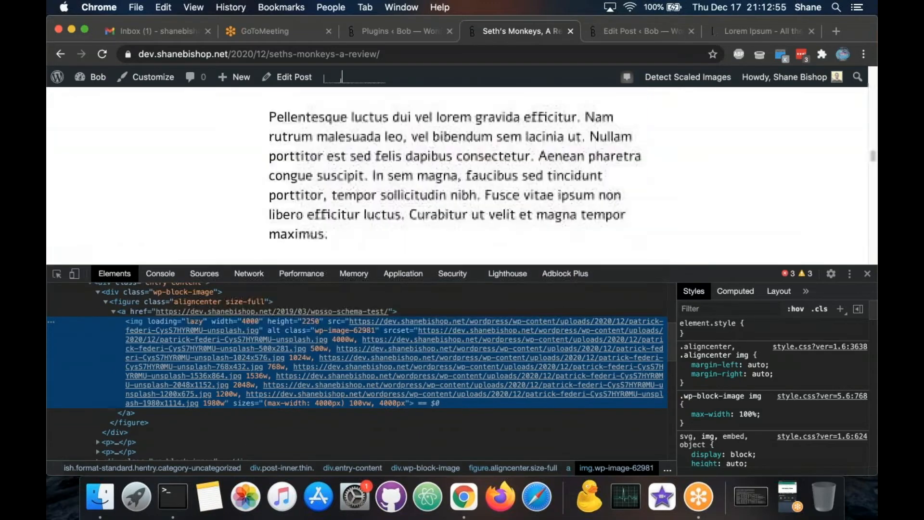
# - Inspect the wide vegetable market image in the published post and examine its width and height attributes
pyautogui.scroll(-5, 441, 172)
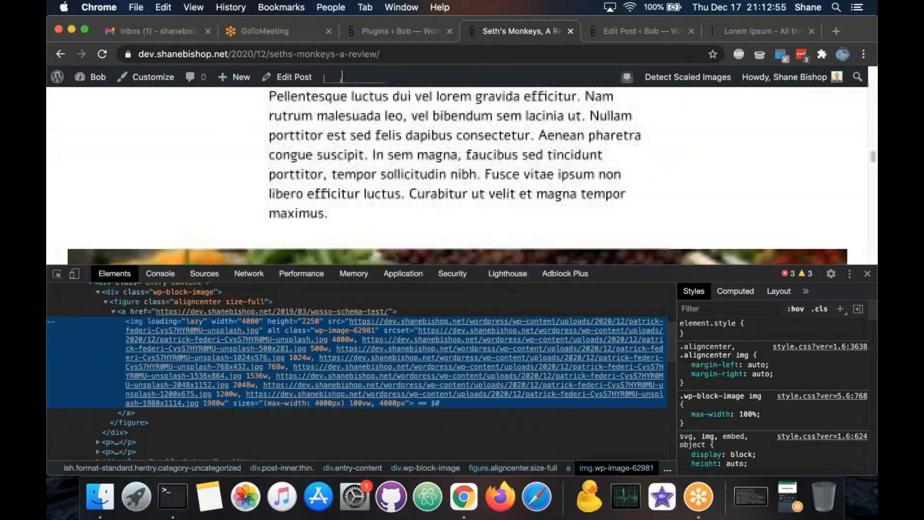
pyautogui.scroll(-5, 440, 172)
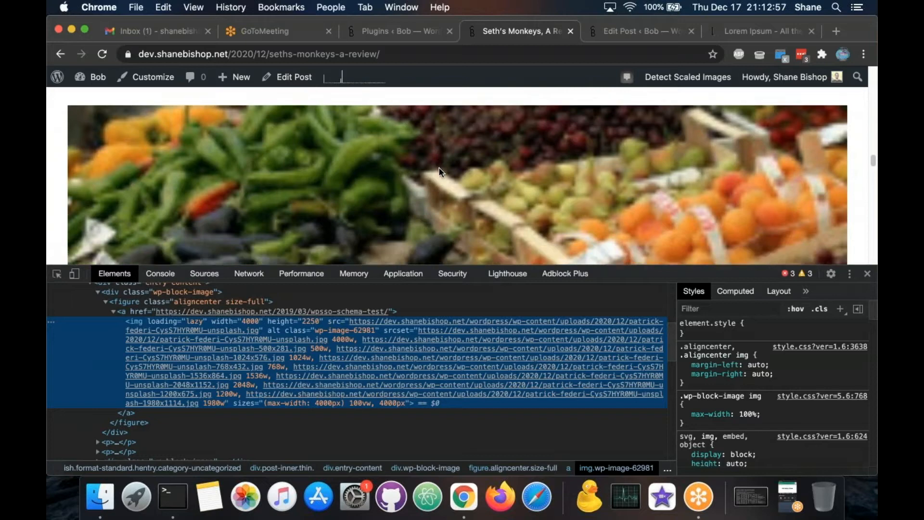
pyautogui.scroll(-2, 440, 172)
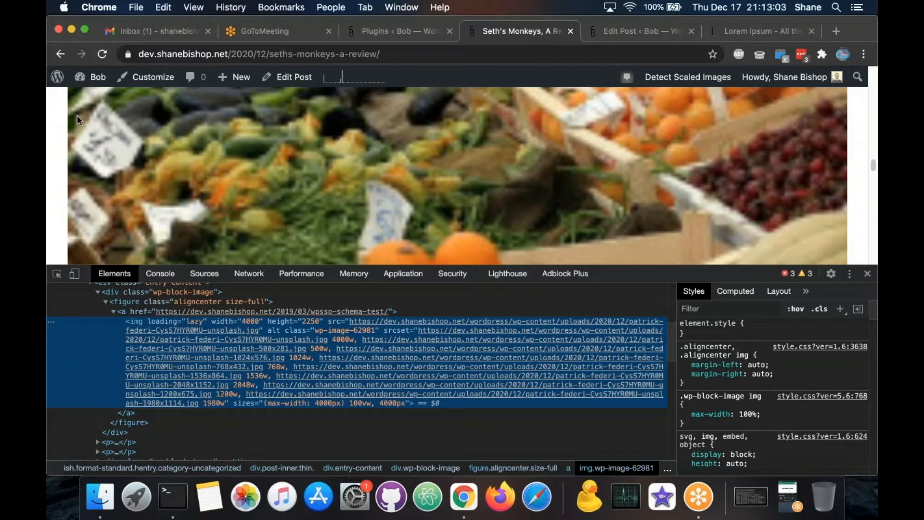
pyautogui.rightClick(206, 182)
pyautogui.click(231, 285)
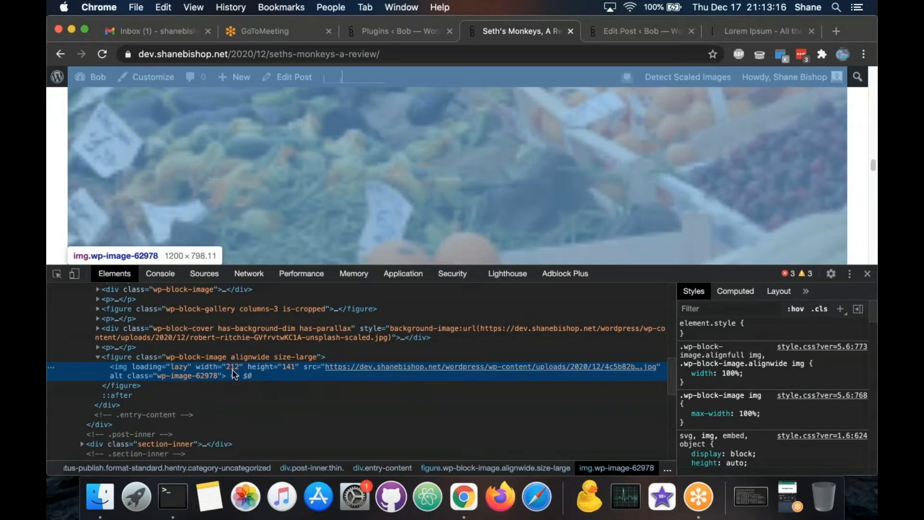
# - Shrink the developer tools pane and review how the images display throughout the published post
pyautogui.scroll(5, 575, 179)
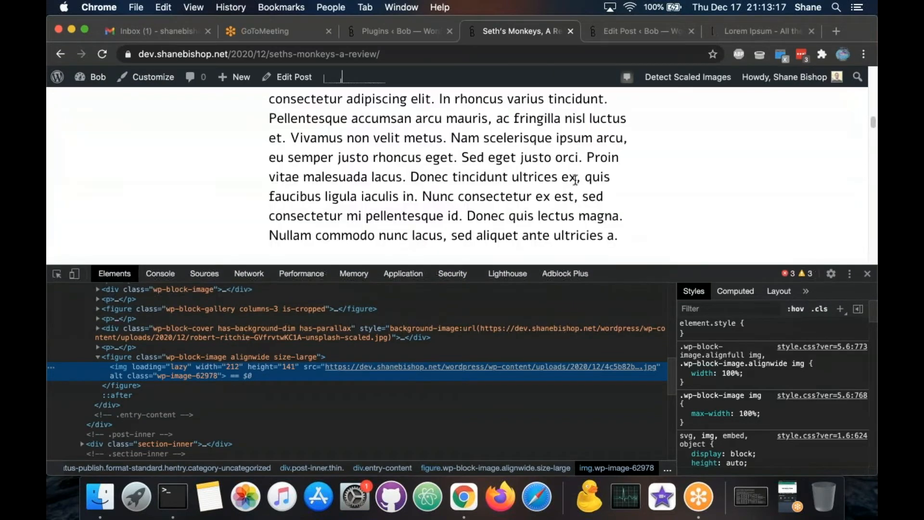
pyautogui.scroll(10, 578, 180)
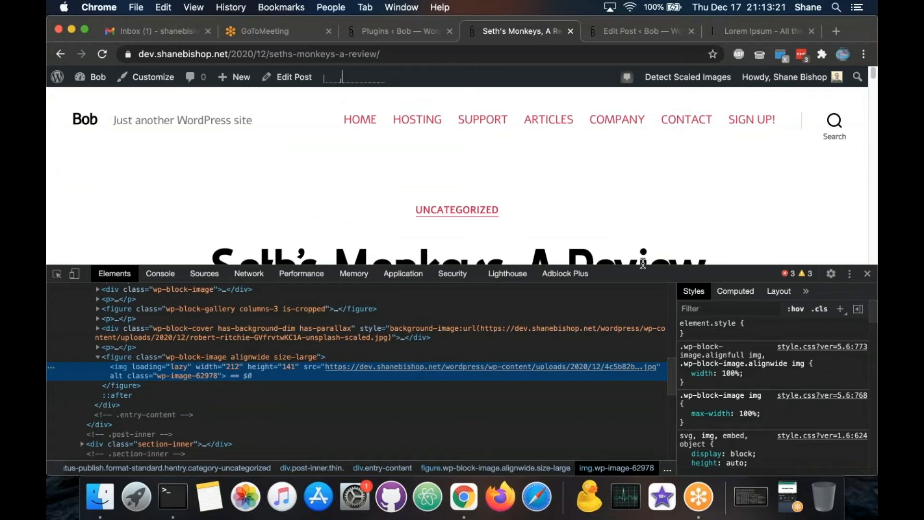
pyautogui.moveTo(643, 265); pyautogui.dragTo(643, 322)
pyautogui.scroll(-7, 267, 215)
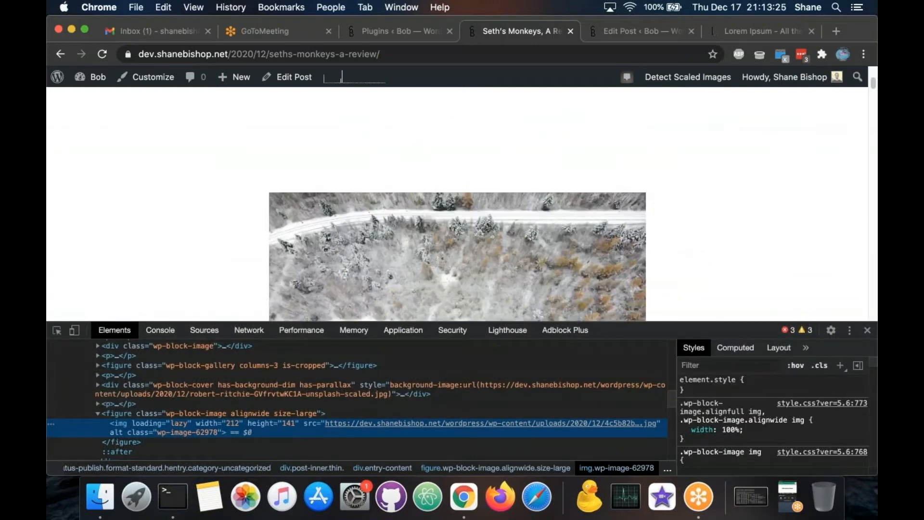
pyautogui.scroll(-5, 268, 214)
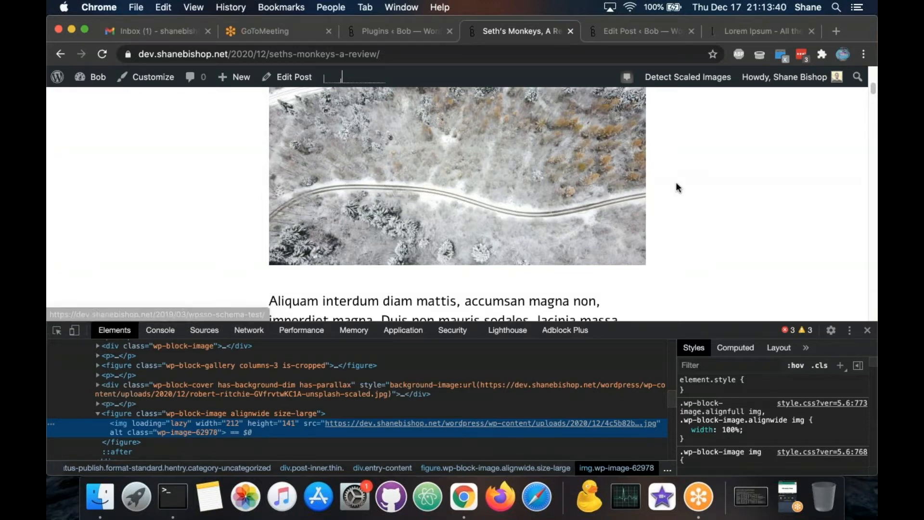
pyautogui.scroll(-3, 704, 178)
pyautogui.scroll(-15, 703, 178)
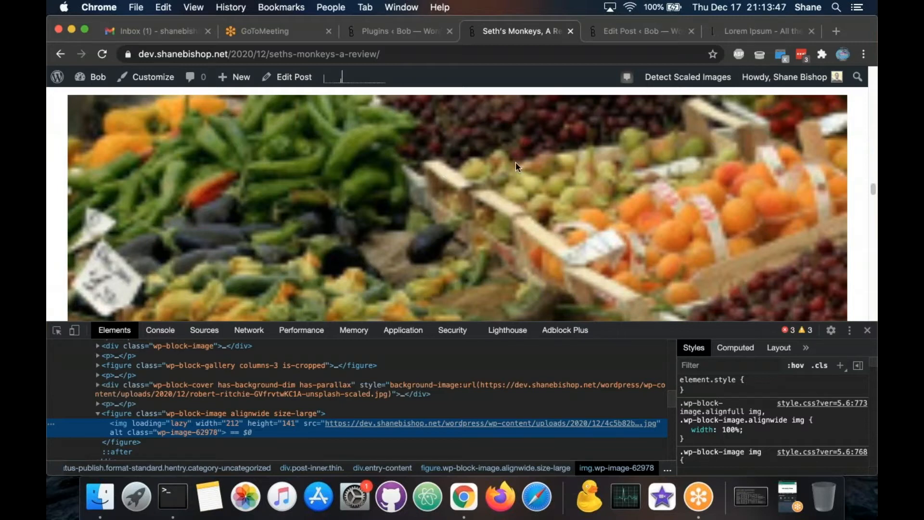
pyautogui.scroll(-5, 516, 162)
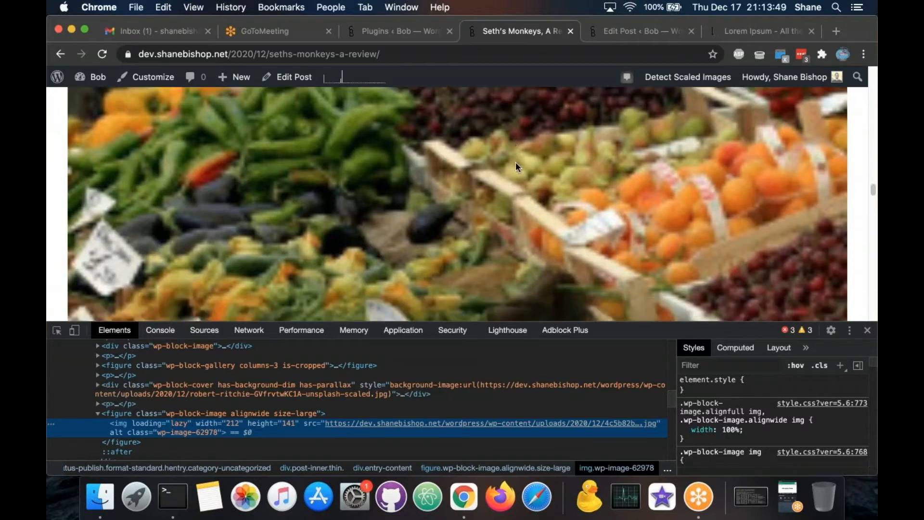
pyautogui.scroll(4, 516, 166)
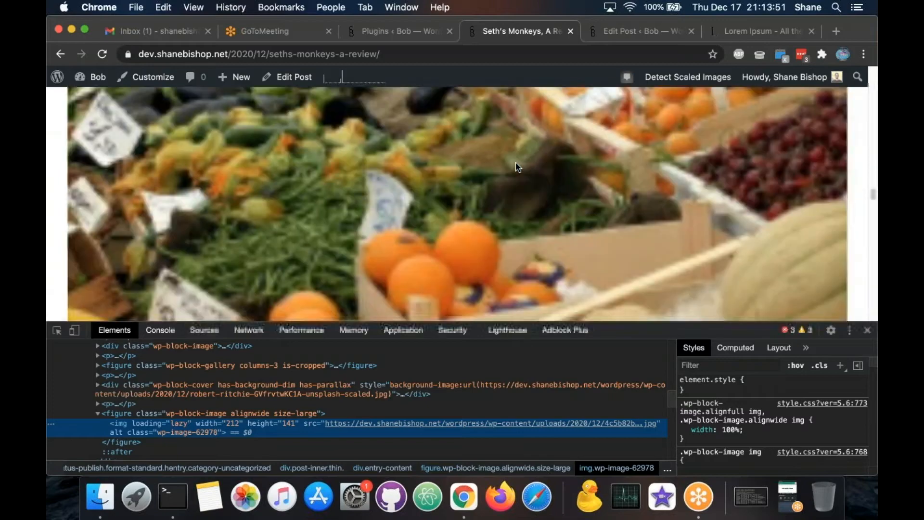
pyautogui.scroll(8, 516, 166)
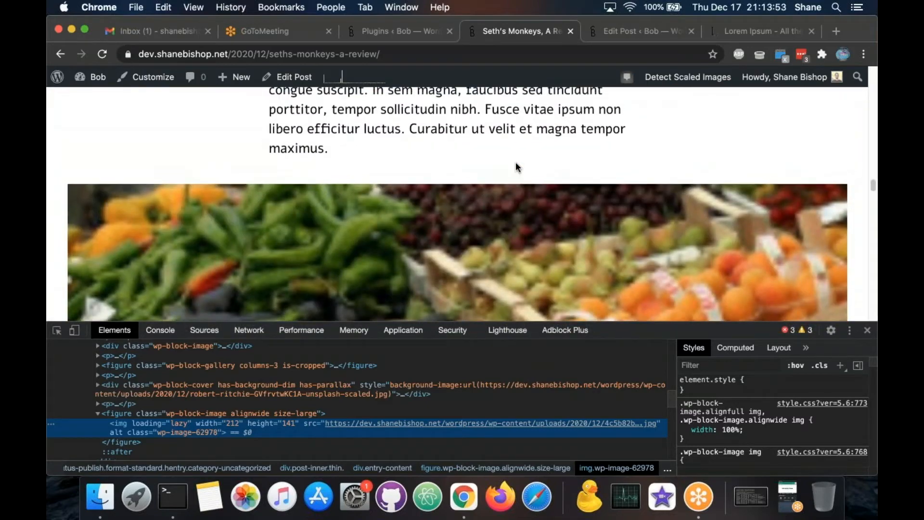
pyautogui.scroll(5, 516, 166)
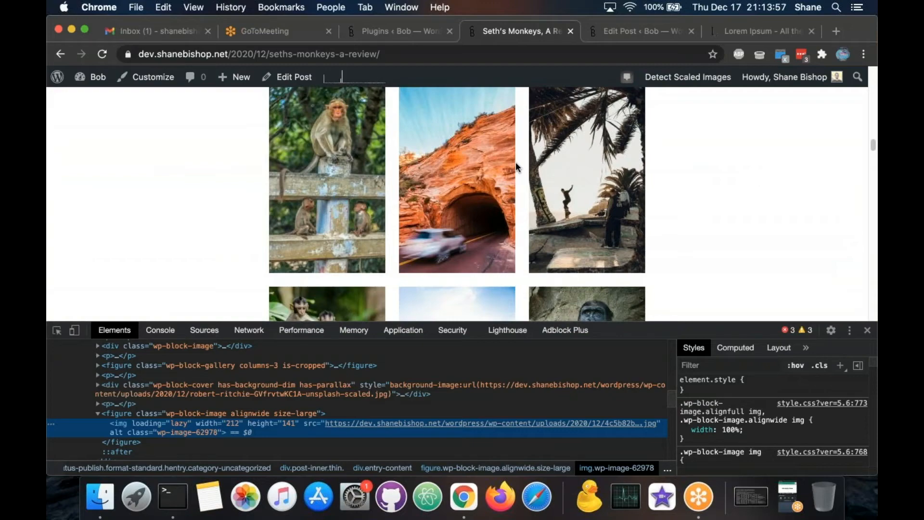
# - Review how the gallery photos and the wide vegetable market image display in the published post
pyautogui.scroll(2, 515, 162)
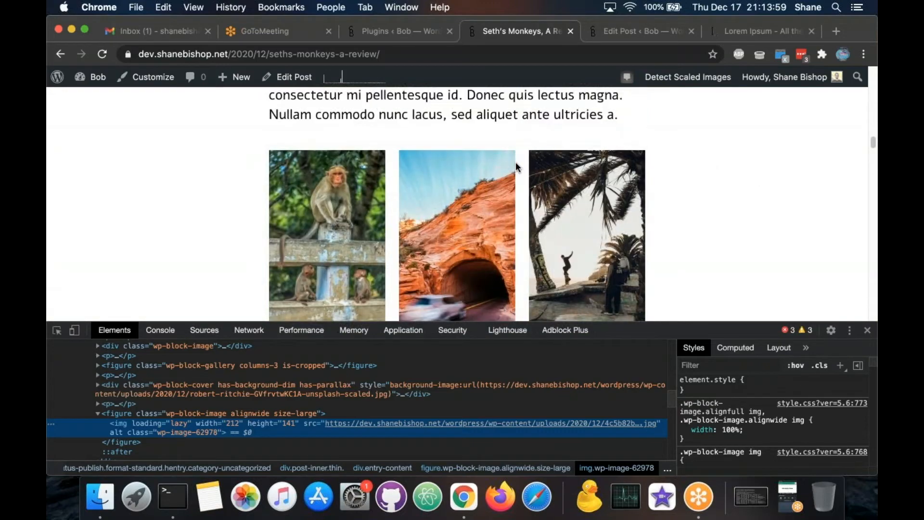
pyautogui.scroll(-10, 516, 161)
pyautogui.scroll(2, 515, 164)
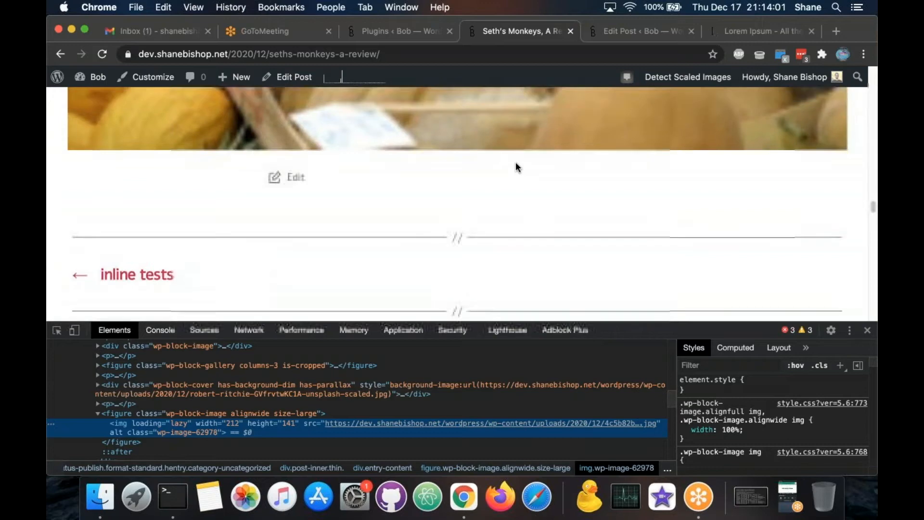
pyautogui.scroll(4, 516, 164)
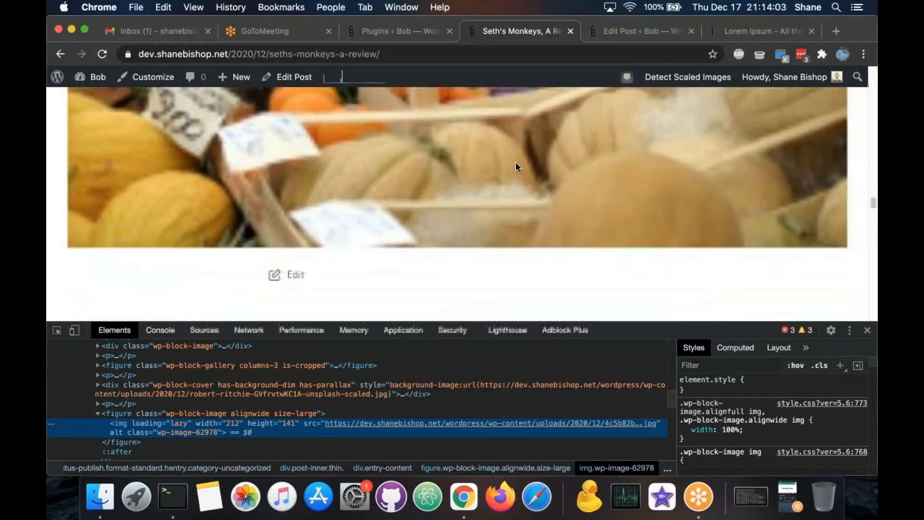
pyautogui.scroll(4, 516, 162)
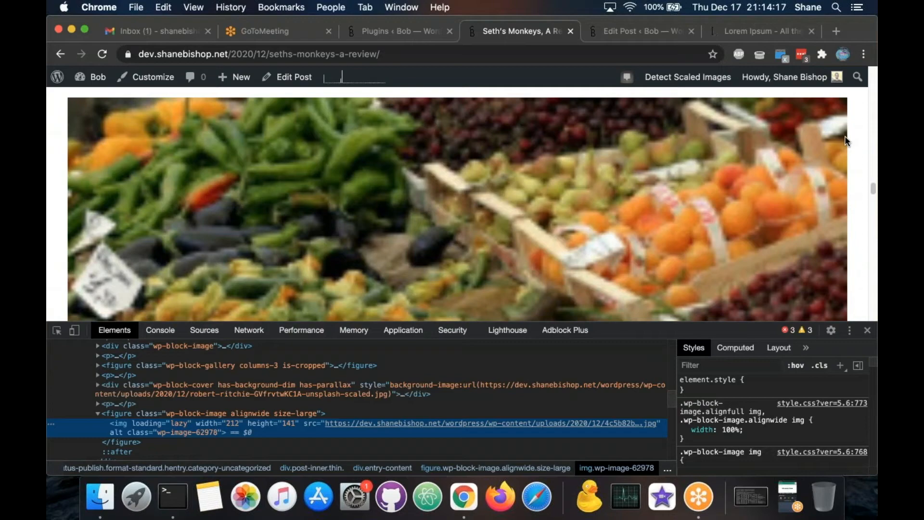
# - Inspect the aerial snowy road image in the published post and compare its rendered size, intrinsic size, srcset entries and sizes attribute
pyautogui.scroll(15, 845, 135)
pyautogui.scroll(10, 845, 135)
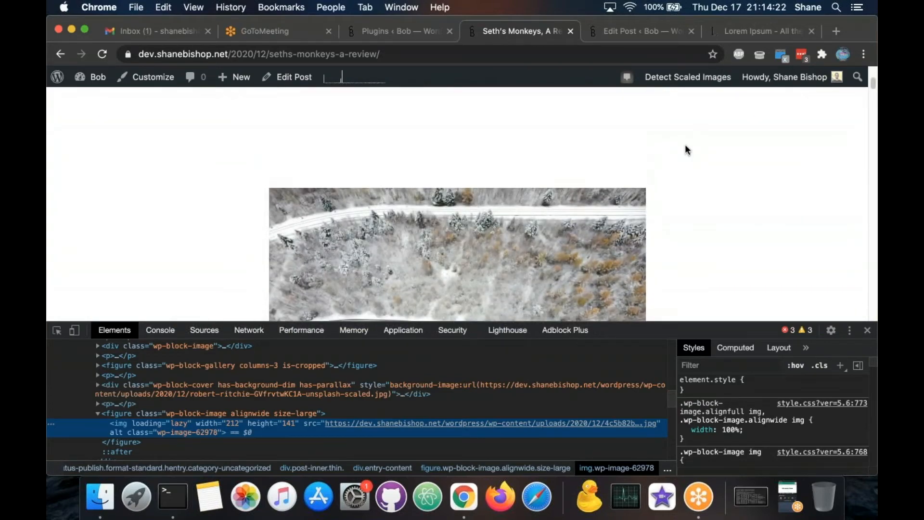
pyautogui.scroll(-2, 231, 226)
pyautogui.scroll(-2, 231, 225)
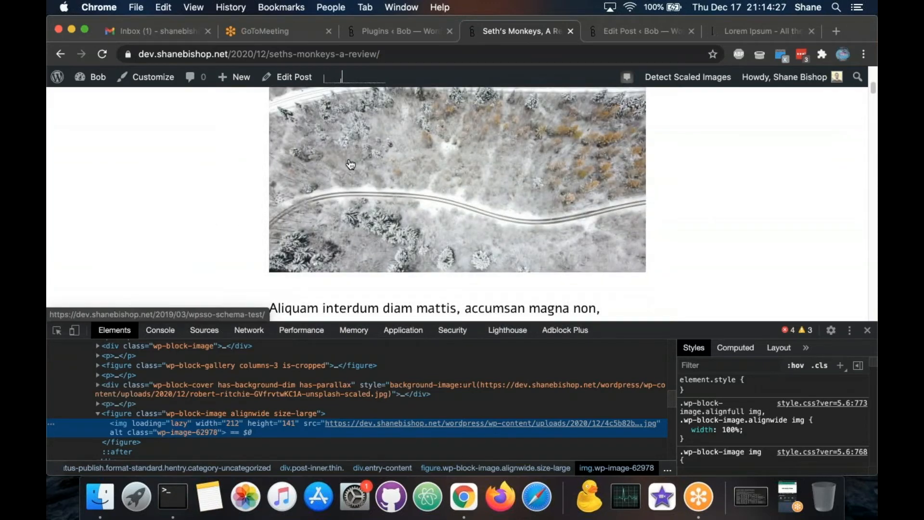
pyautogui.rightClick(351, 164)
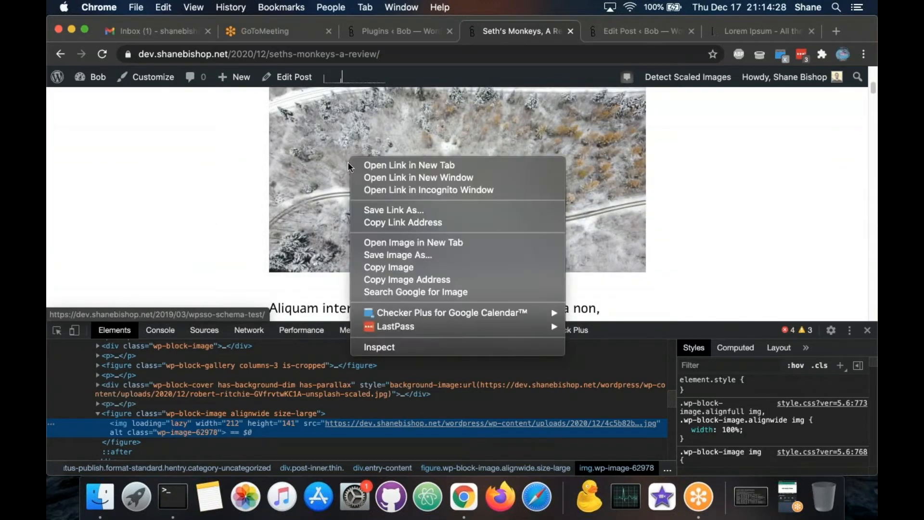
pyautogui.click(407, 348)
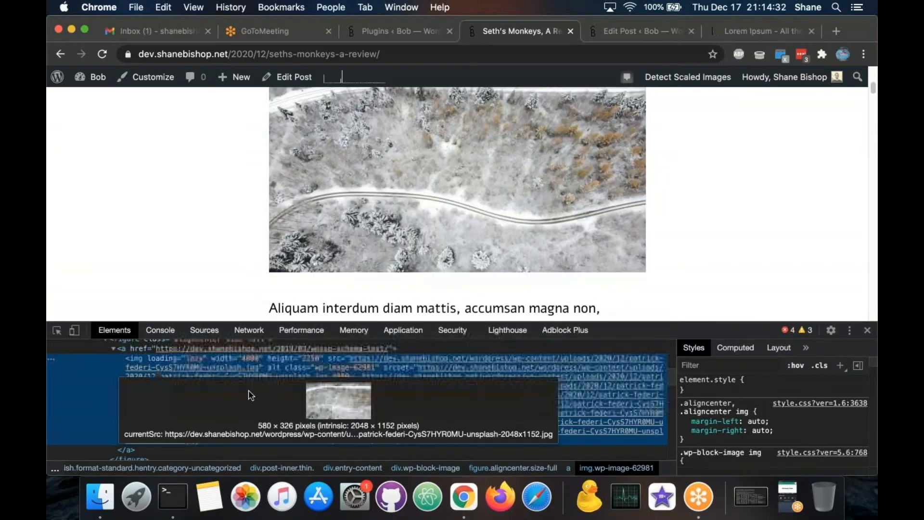
pyautogui.moveTo(478, 376)
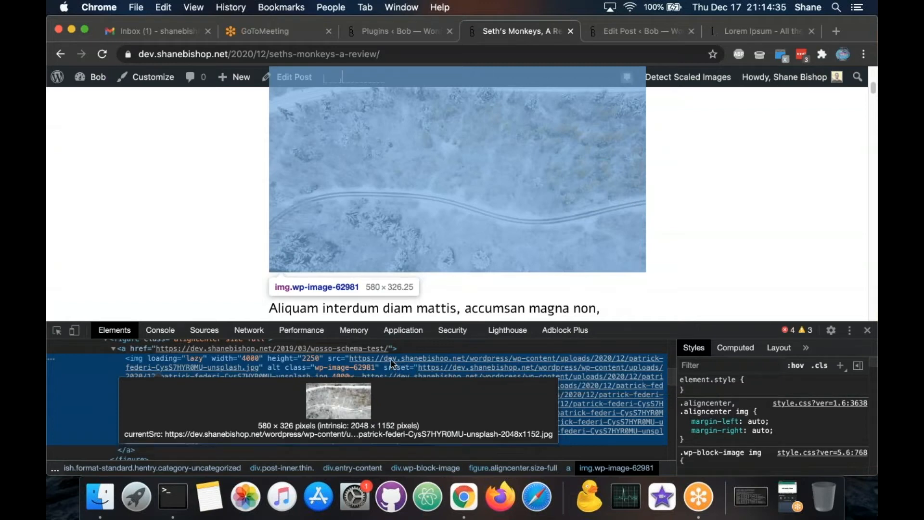
pyautogui.moveTo(503, 361)
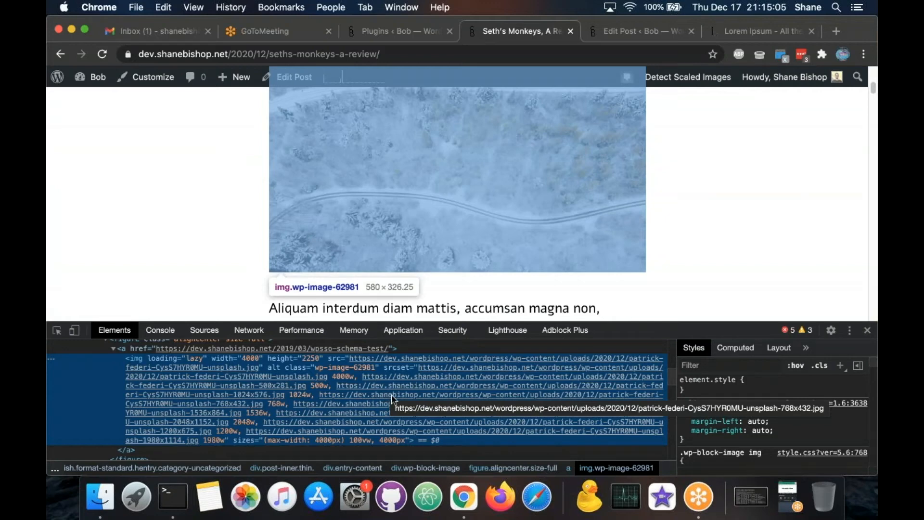
pyautogui.moveTo(368, 362)
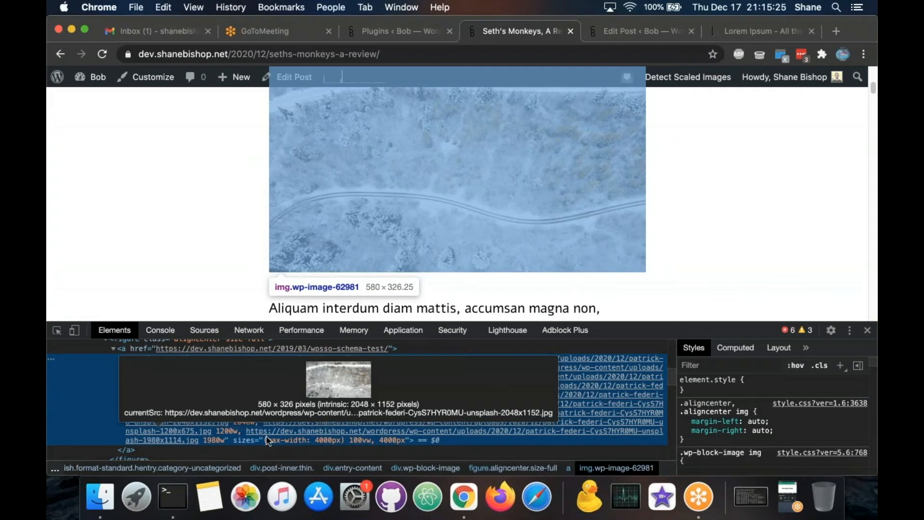
pyautogui.moveTo(327, 422)
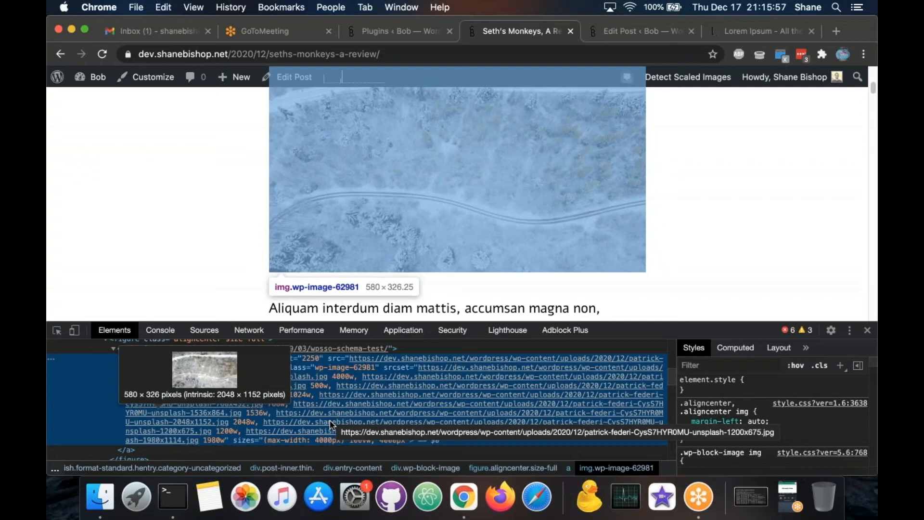
# - Filter the network requests by the snowy road image's file name, reload the post, and check which image version and file size load
pyautogui.click(253, 331)
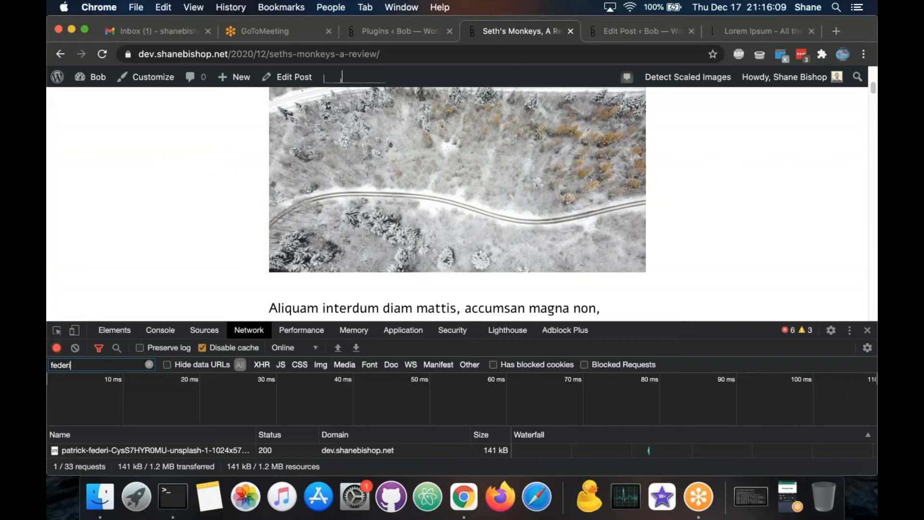
pyautogui.moveTo(197, 322); pyautogui.dragTo(198, 258)
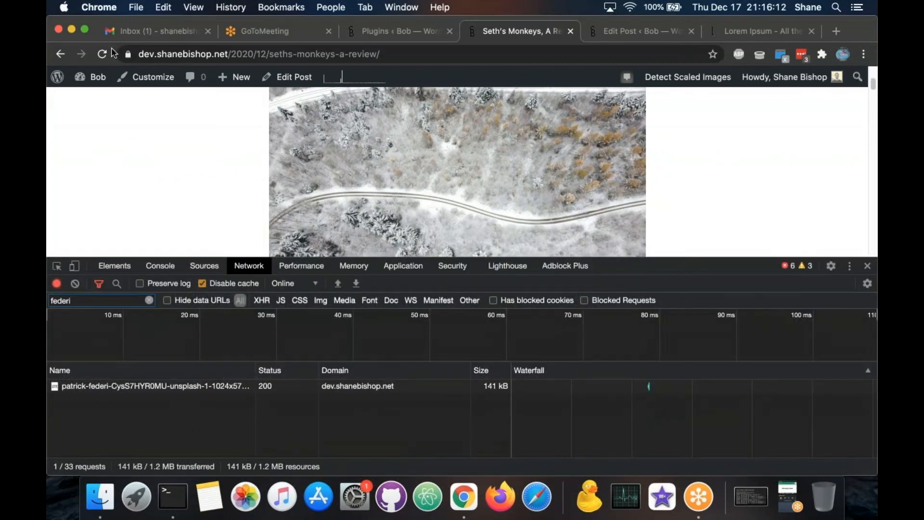
pyautogui.click(103, 55)
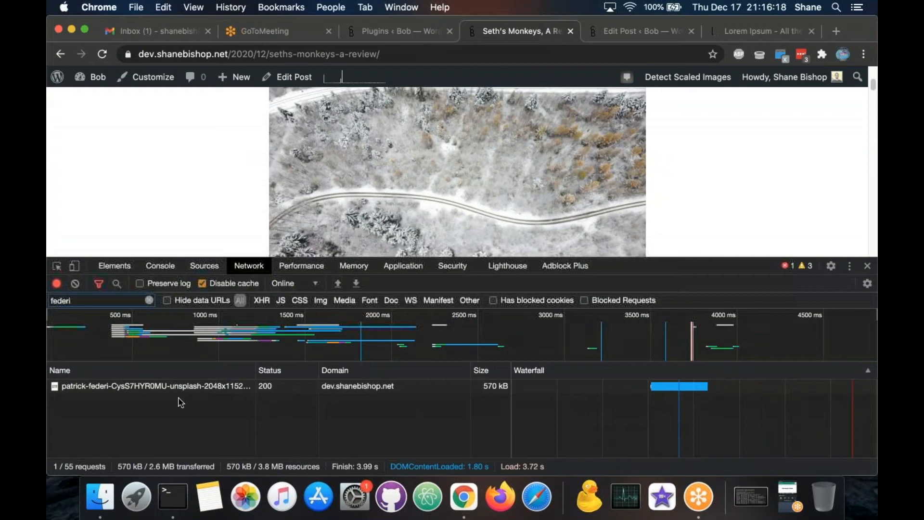
pyautogui.moveTo(492, 389)
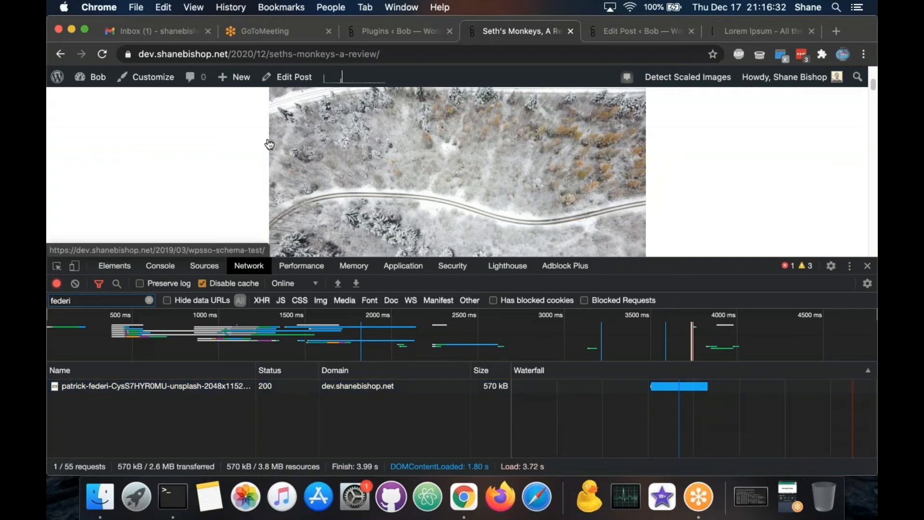
pyautogui.scroll(3, 270, 144)
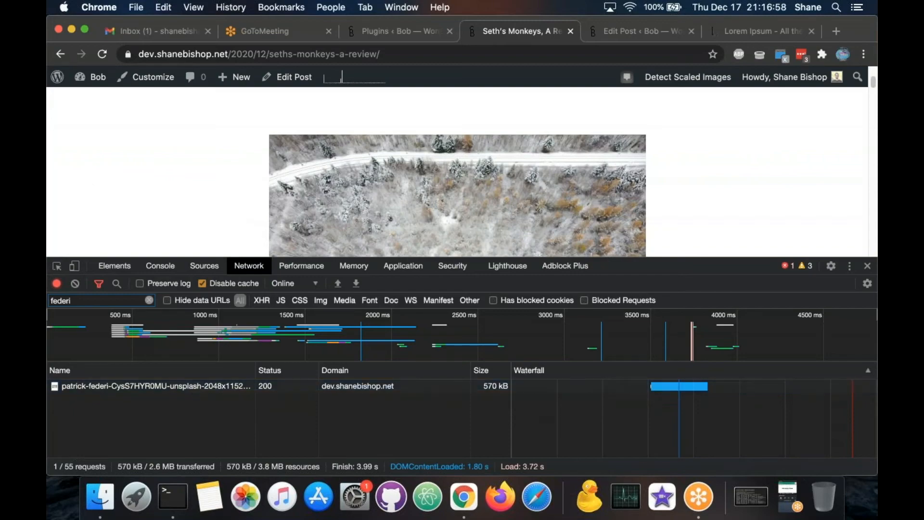
# - In the EWWW Image Optimizer settings, choose the Easy IO and/or Compress API mode and activate Easy IO
pyautogui.click(395, 31)
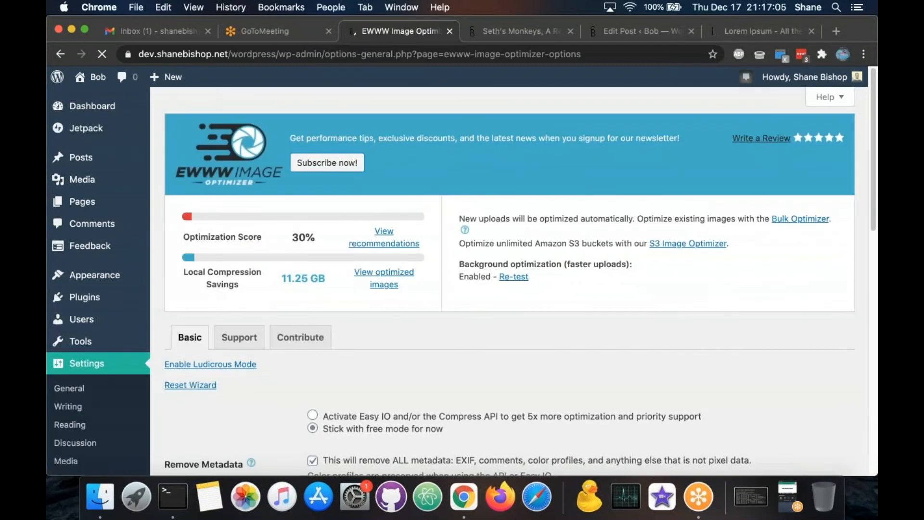
pyautogui.scroll(-1, 313, 403)
pyautogui.click(312, 400)
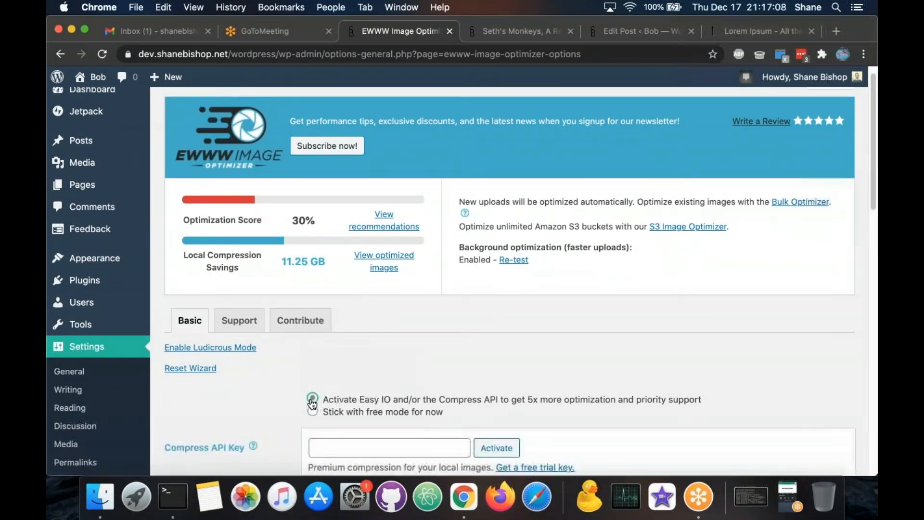
pyautogui.scroll(-5, 317, 386)
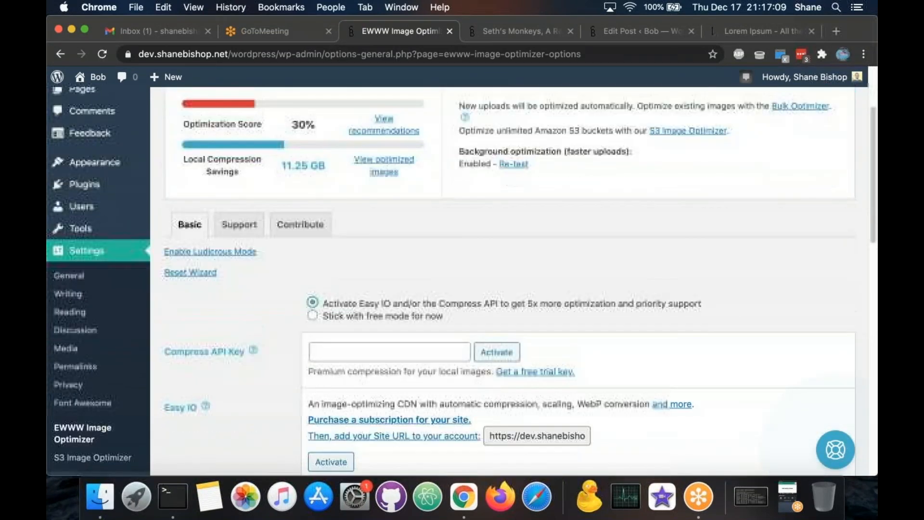
pyautogui.click(331, 462)
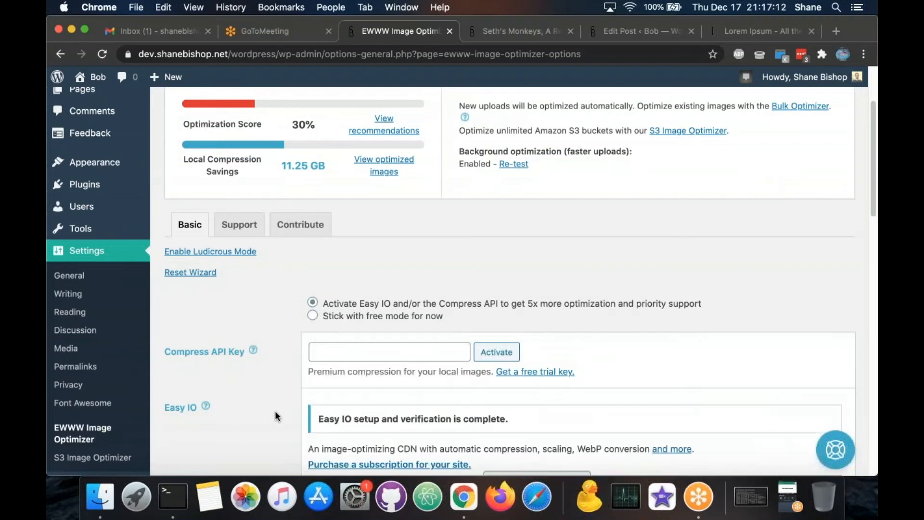
# - Enable Lazy Load in the EWWW Image Optimizer settings and save the changes
pyautogui.scroll(-7, 276, 411)
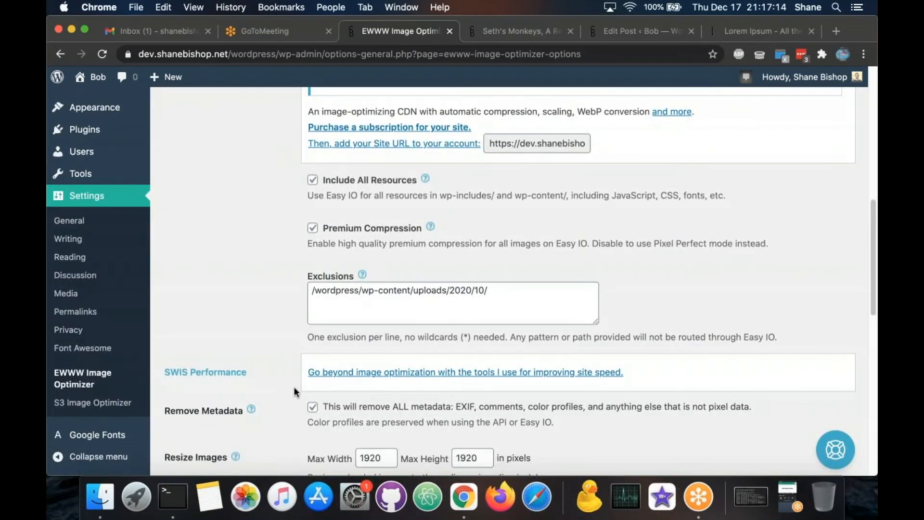
pyautogui.scroll(-7, 294, 386)
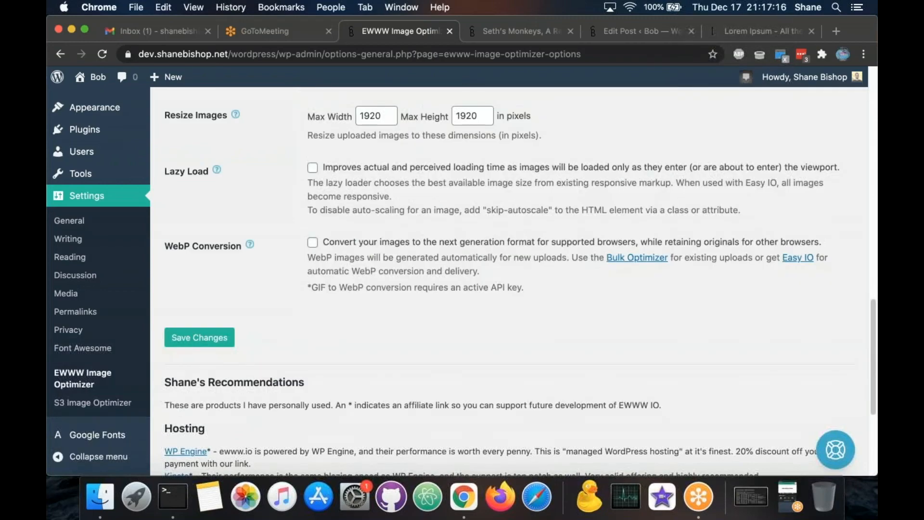
pyautogui.click(312, 167)
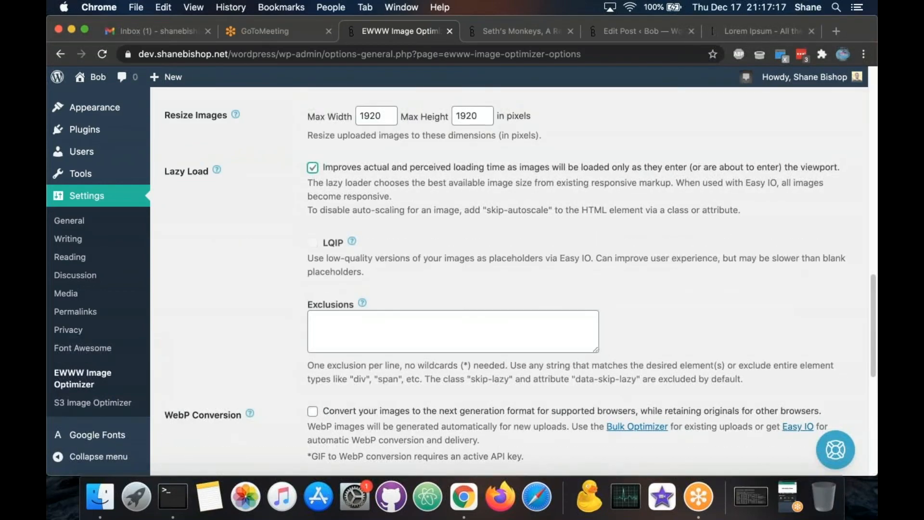
pyautogui.scroll(-5, 312, 167)
pyautogui.click(199, 255)
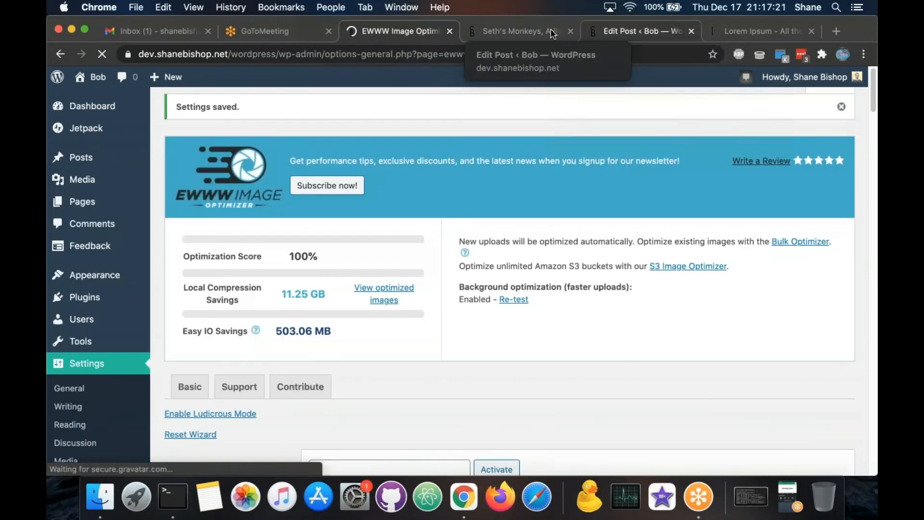
# - Reload the published post and check the snowy road image's requested version, domain and file size among the network requests
pyautogui.click(517, 31)
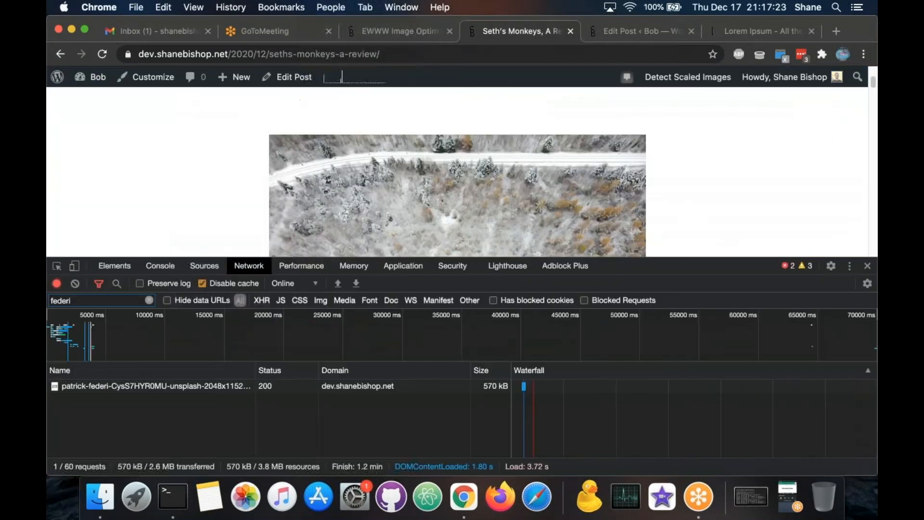
pyautogui.click(102, 55)
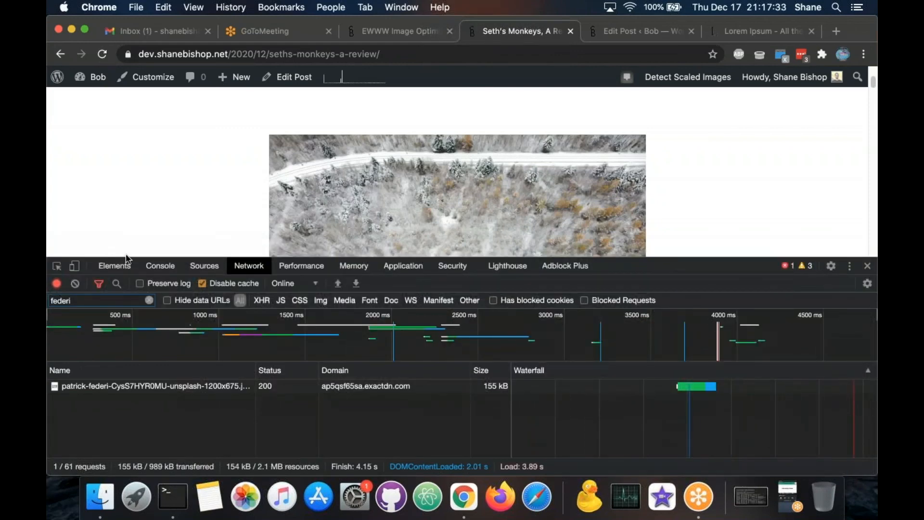
pyautogui.moveTo(491, 387)
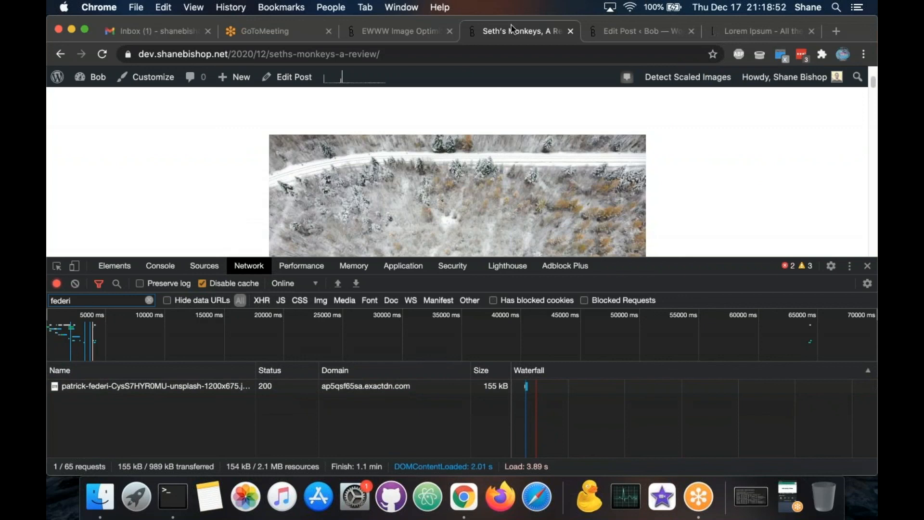
# - In the post editor, set the snowy road image's size to Large and update the post
pyautogui.click(630, 29)
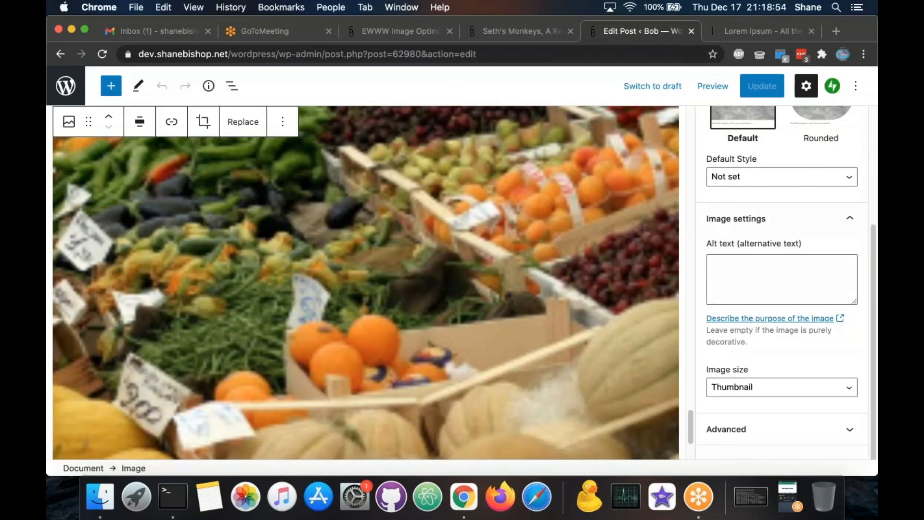
pyautogui.scroll(3, 366, 282)
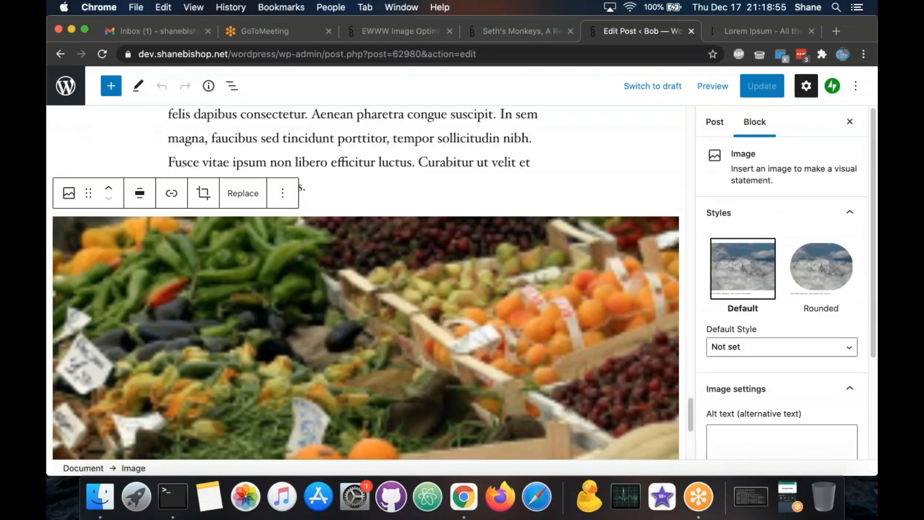
pyautogui.scroll(20, 612, 228)
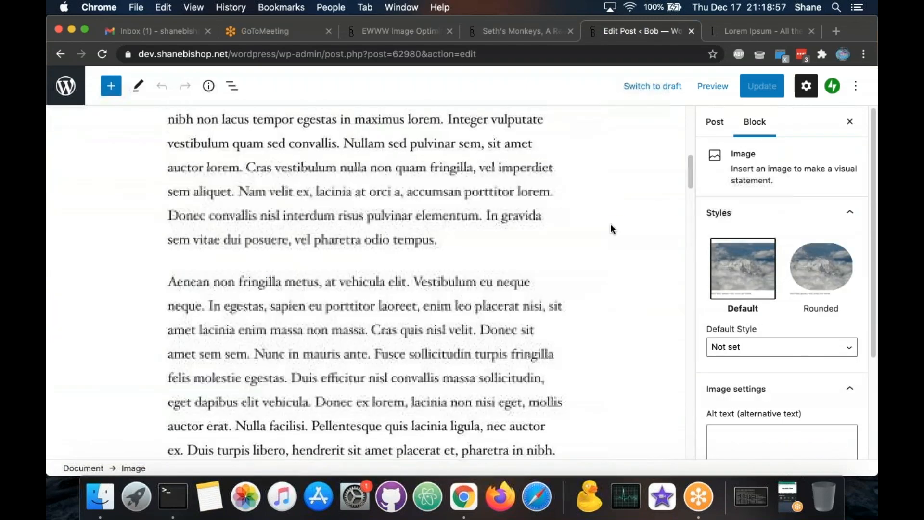
pyautogui.scroll(-2, 611, 228)
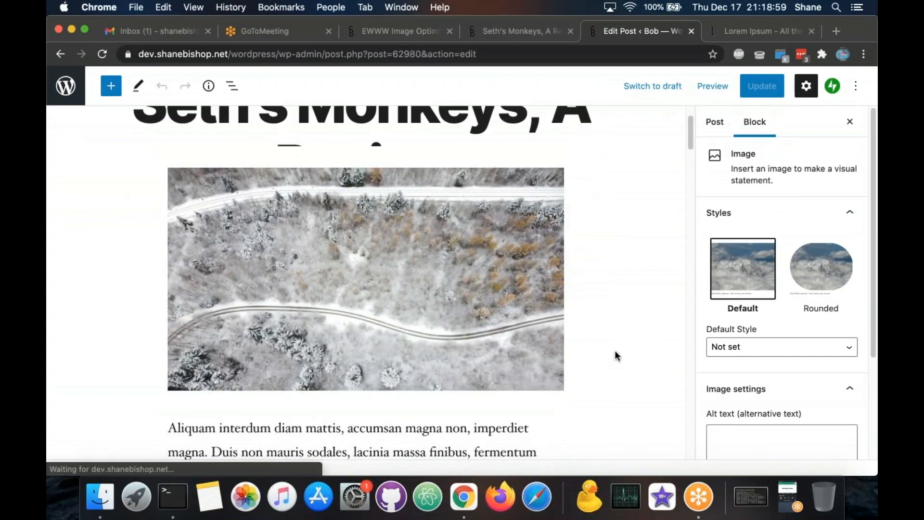
pyautogui.scroll(-6, 751, 358)
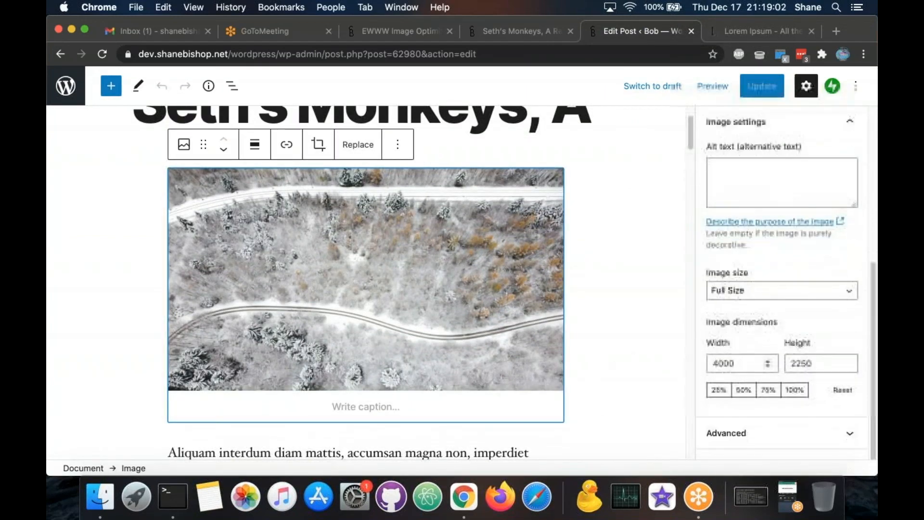
pyautogui.click(770, 290)
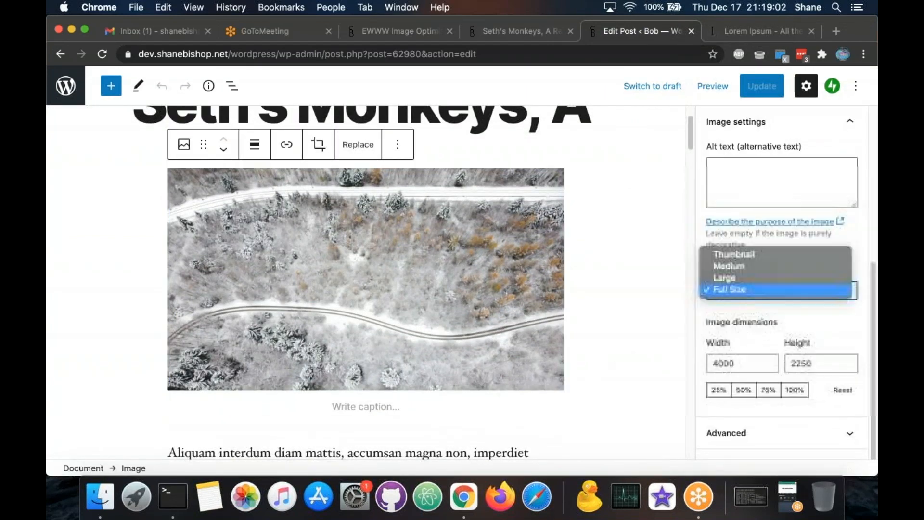
pyautogui.click(742, 278)
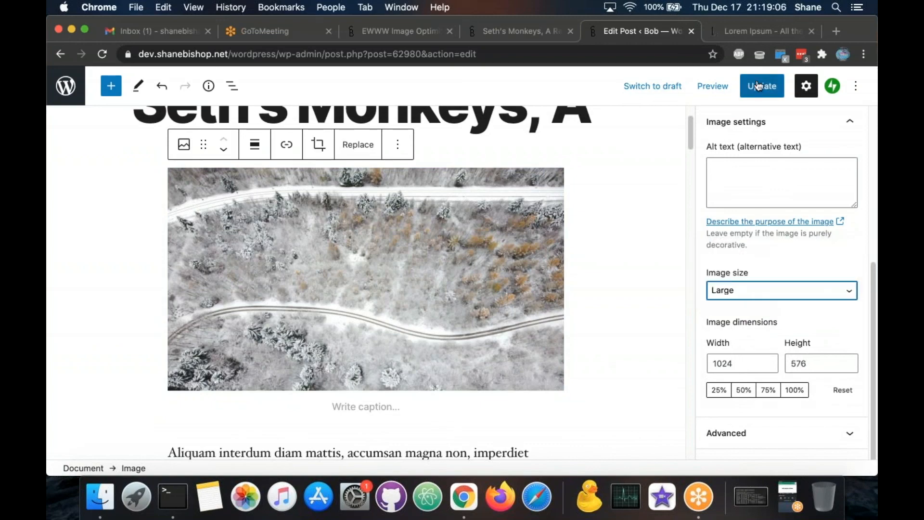
pyautogui.click(758, 87)
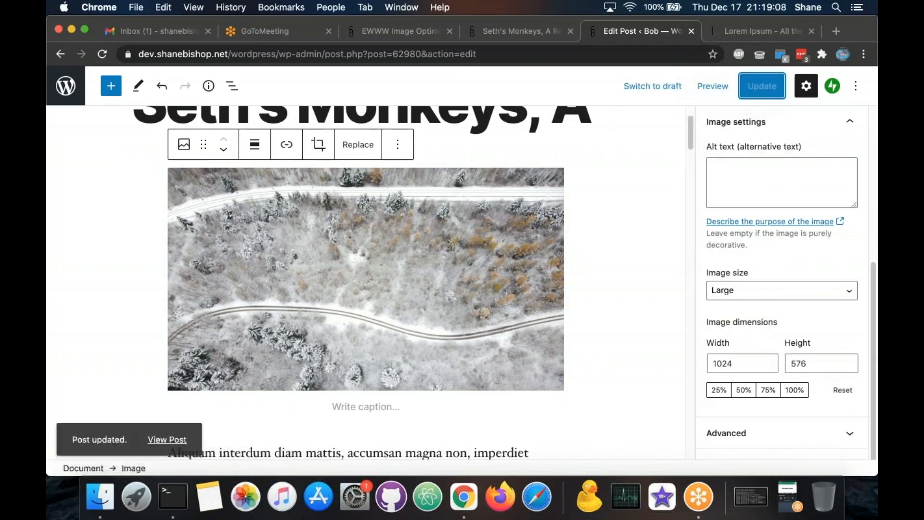
pyautogui.scroll(-5, 539, 295)
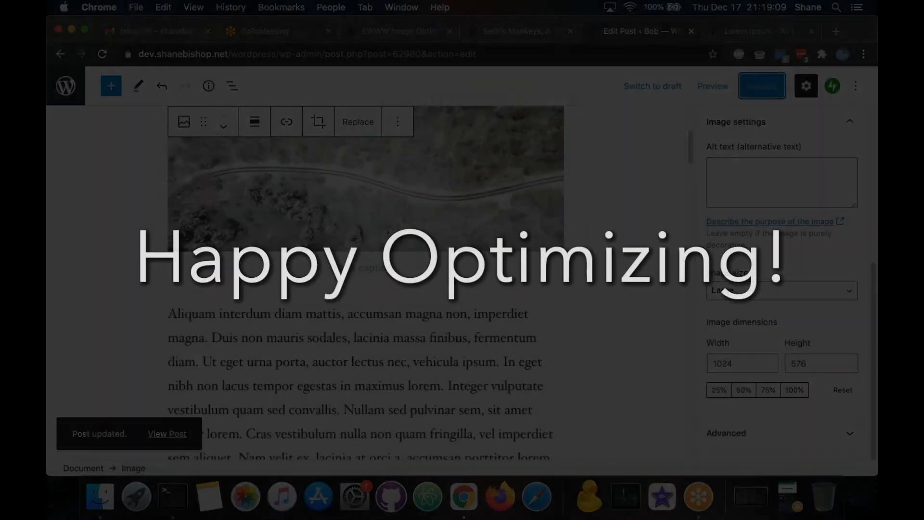